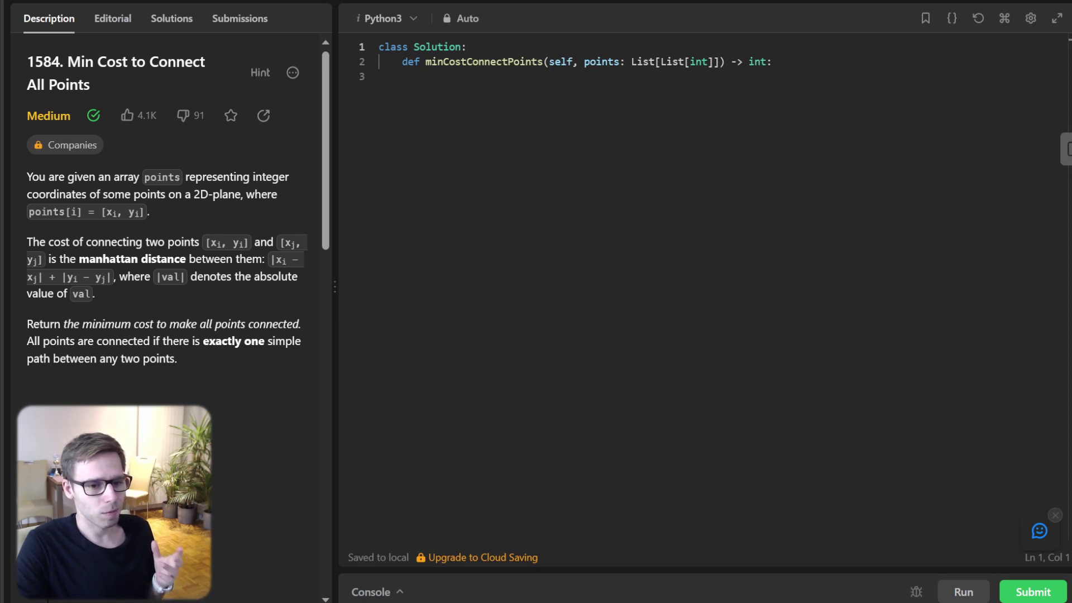
pyautogui.scroll(-5, 168, 252)
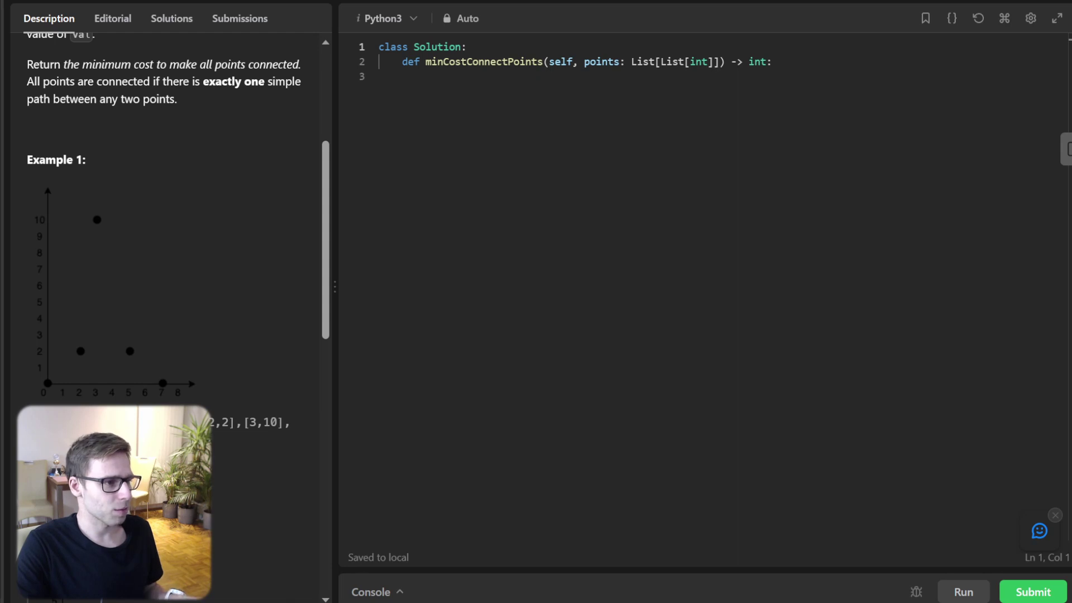
# Step: Turn on the on-screen drawing overlay to annotate the Example 1 graph
pyautogui.hotkey('ctrl', 'shift', 'd')
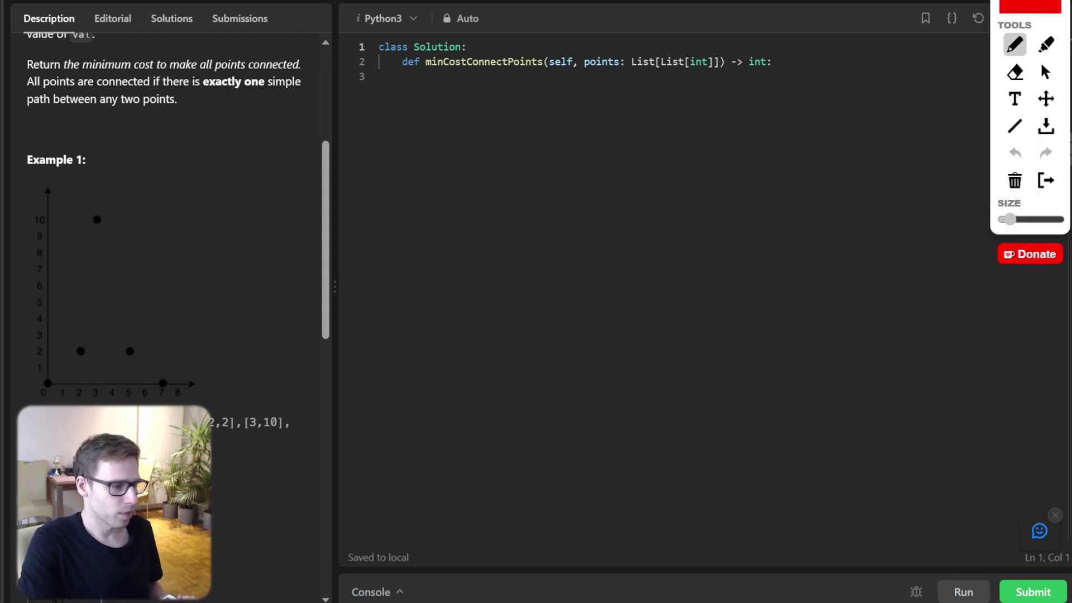
pyautogui.moveTo(45, 382); pyautogui.dragTo(51, 385)
pyautogui.moveTo(73, 347); pyautogui.dragTo(81, 352)
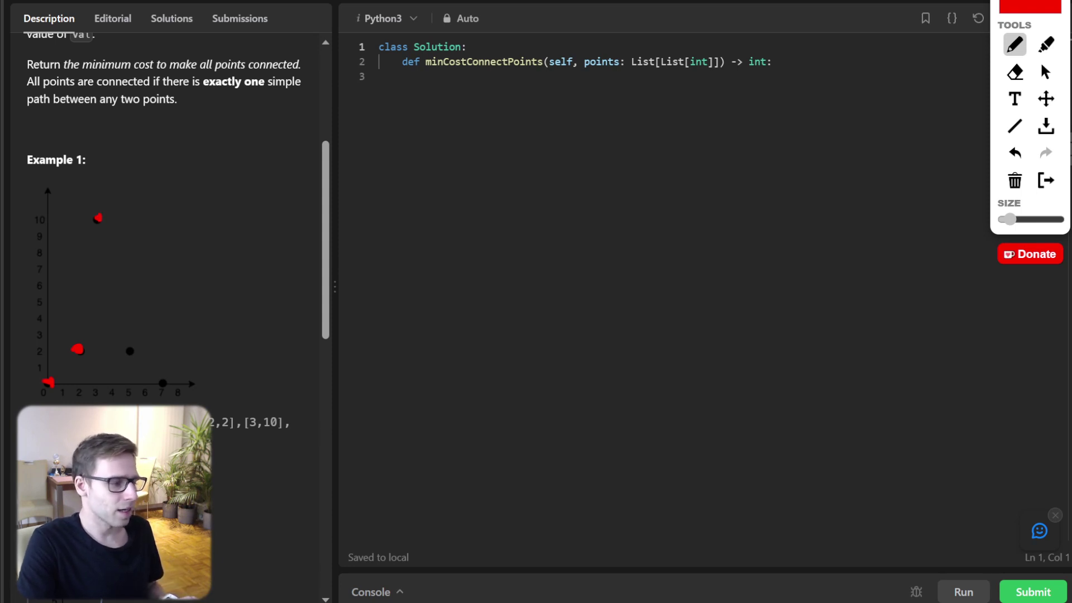
pyautogui.moveTo(126, 345); pyautogui.dragTo(159, 384)
pyautogui.moveTo(47, 383)
pyautogui.mouseDown()
pyautogui.moveTo(77, 349)
pyautogui.moveTo(128, 346)
pyautogui.moveTo(158, 381)
pyautogui.mouseUp()
pyautogui.moveTo(98, 220); pyautogui.dragTo(81, 364)
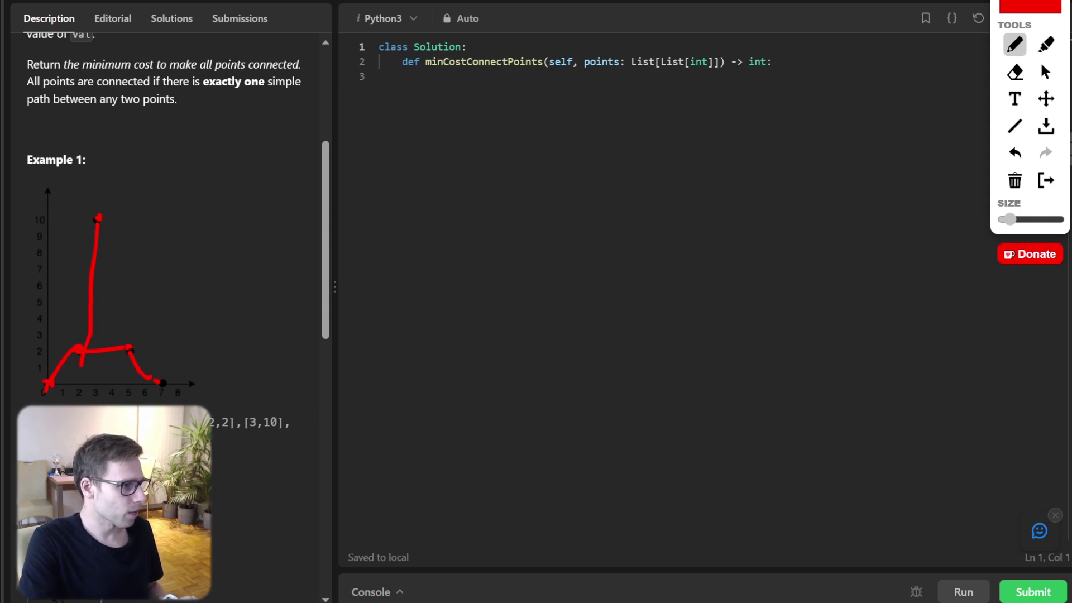
pyautogui.moveTo(194, 251)
pyautogui.mouseDown()
pyautogui.moveTo(214, 281)
pyautogui.moveTo(228, 281)
pyautogui.mouseUp()
pyautogui.moveTo(251, 239); pyautogui.dragTo(253, 242)
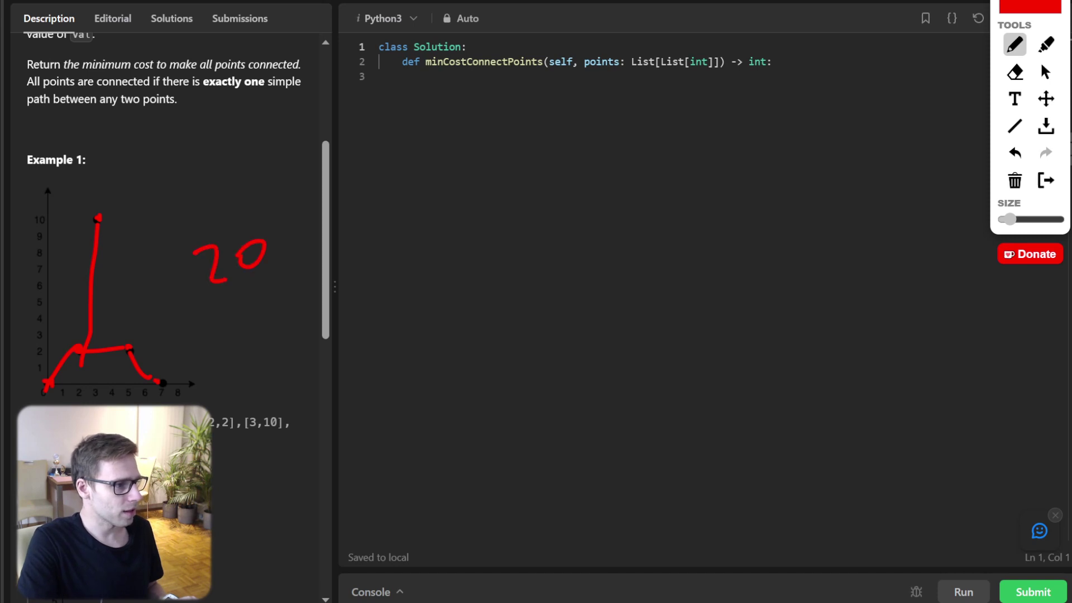
pyautogui.moveTo(186, 223); pyautogui.dragTo(206, 308)
pyautogui.moveTo(202, 225)
pyautogui.mouseDown()
pyautogui.moveTo(289, 216)
pyautogui.moveTo(295, 282)
pyautogui.mouseUp()
pyautogui.moveTo(225, 309); pyautogui.dragTo(312, 293)
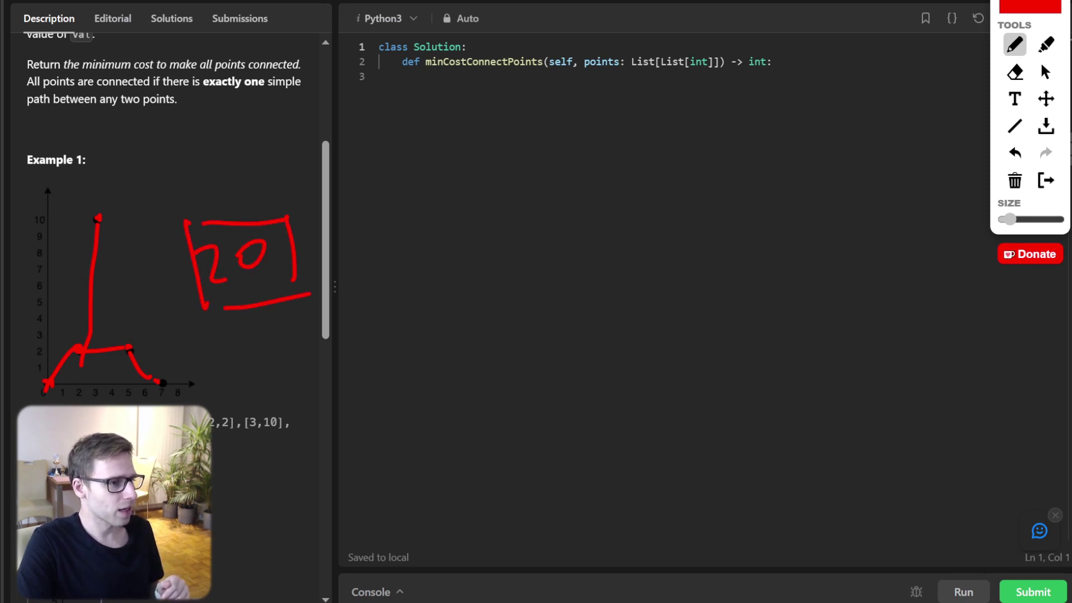
pyautogui.press('Escape')
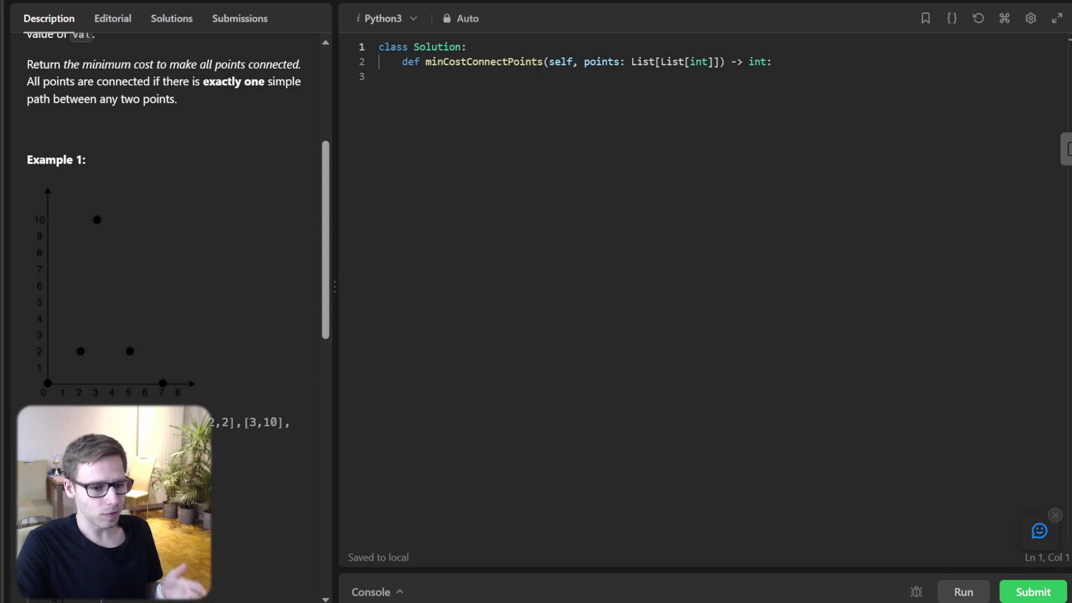
pyautogui.scroll(5, 168, 252)
pyautogui.scroll(2, 168, 252)
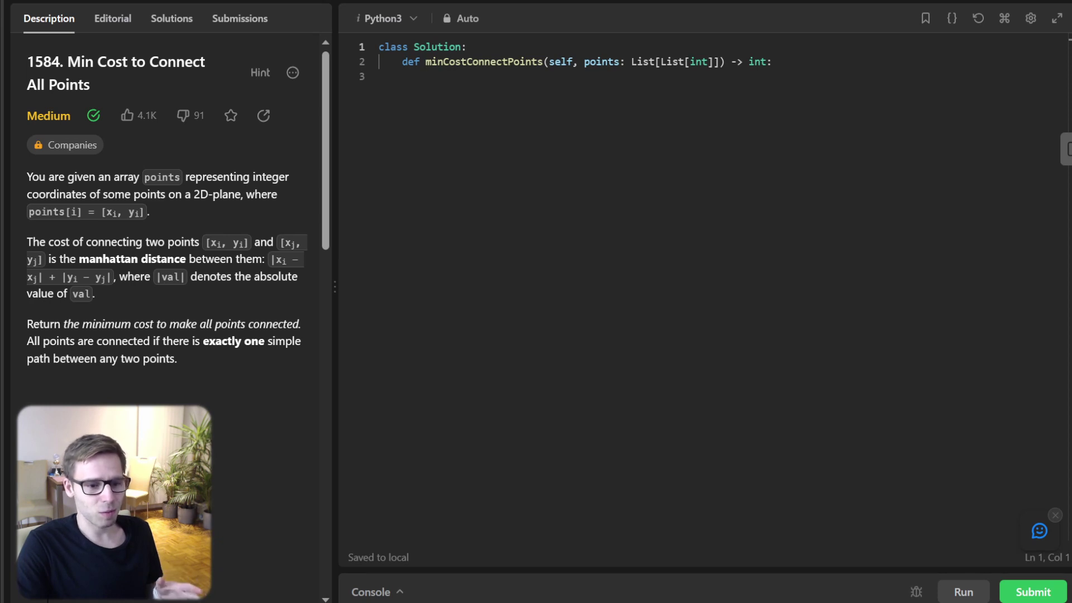
# Step: Write manhattan_distance(p1, p2) above Solution, returning abs(p1[0]-p2[0]) + abs(p1[1]-p2[1])
pyautogui.click(587, 168)
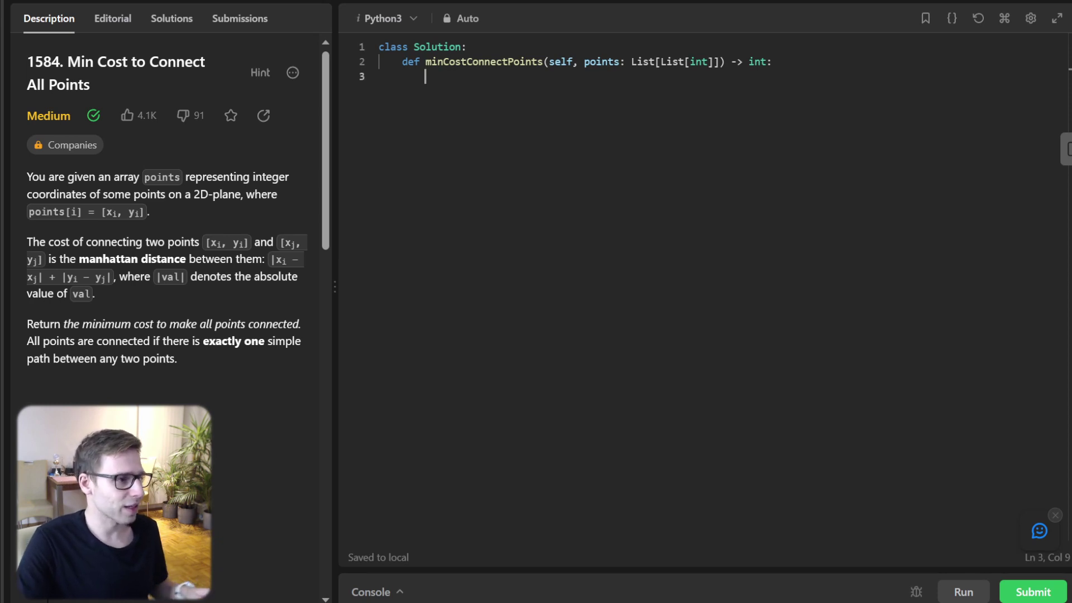
pyautogui.press('Up')
pyautogui.press('Up')
pyautogui.press('Home')
pyautogui.press('Return')
pyautogui.press('Return')
pyautogui.press('Up')
pyautogui.press('Up')
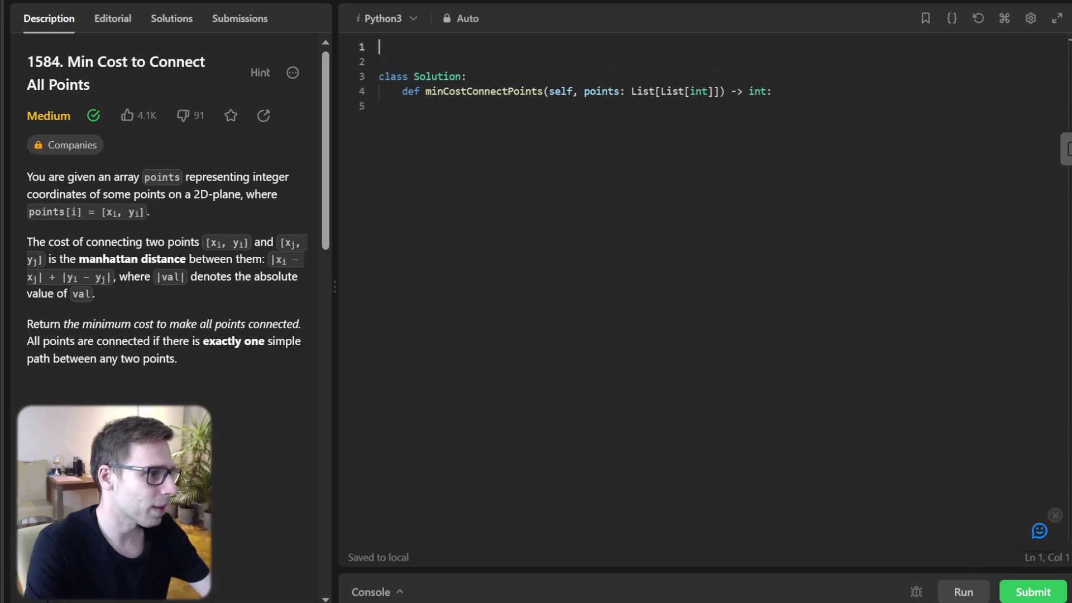
pyautogui.write('def m')
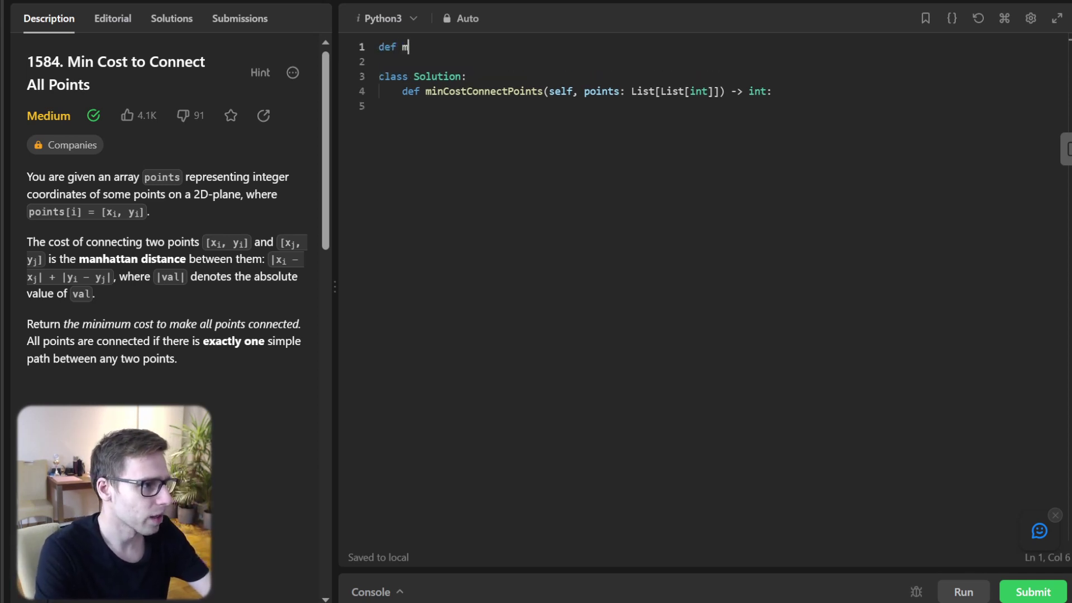
pyautogui.write('anhattan_distan')
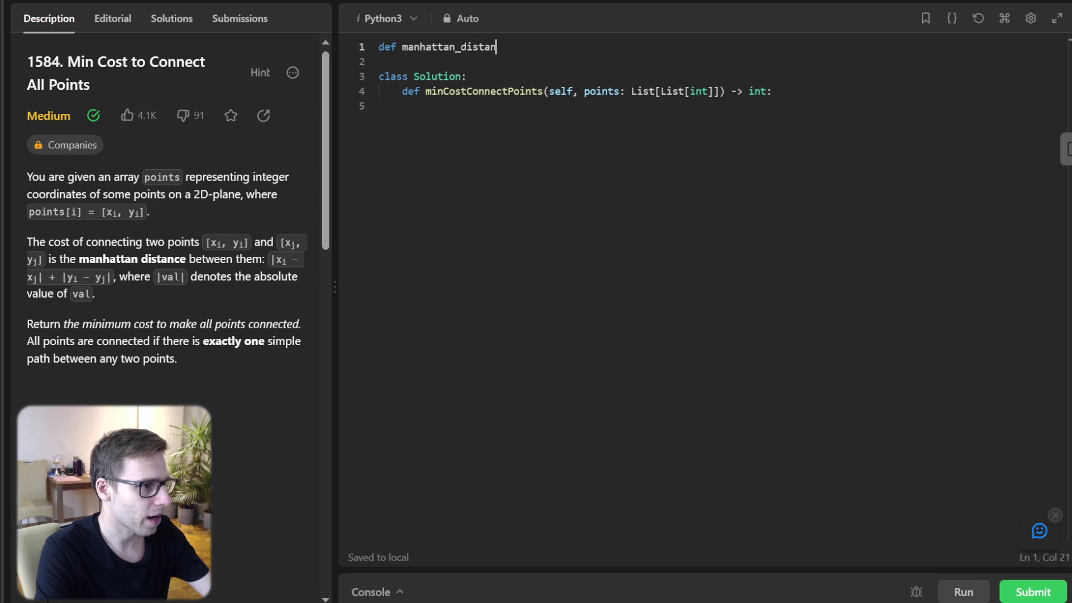
pyautogui.write('ce(p1: List[i')
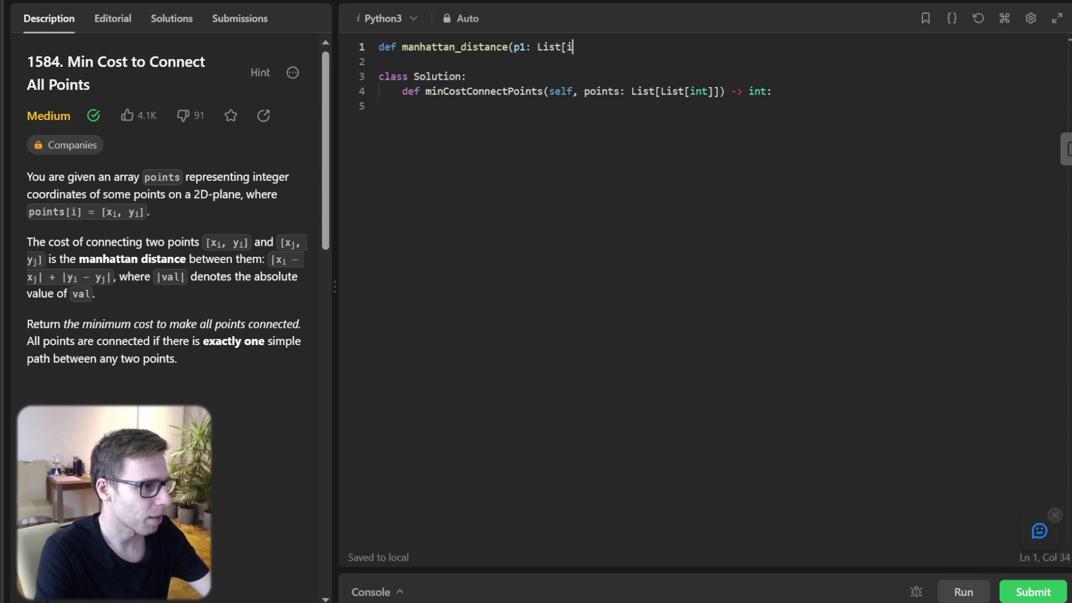
pyautogui.write('nt], p2: List')
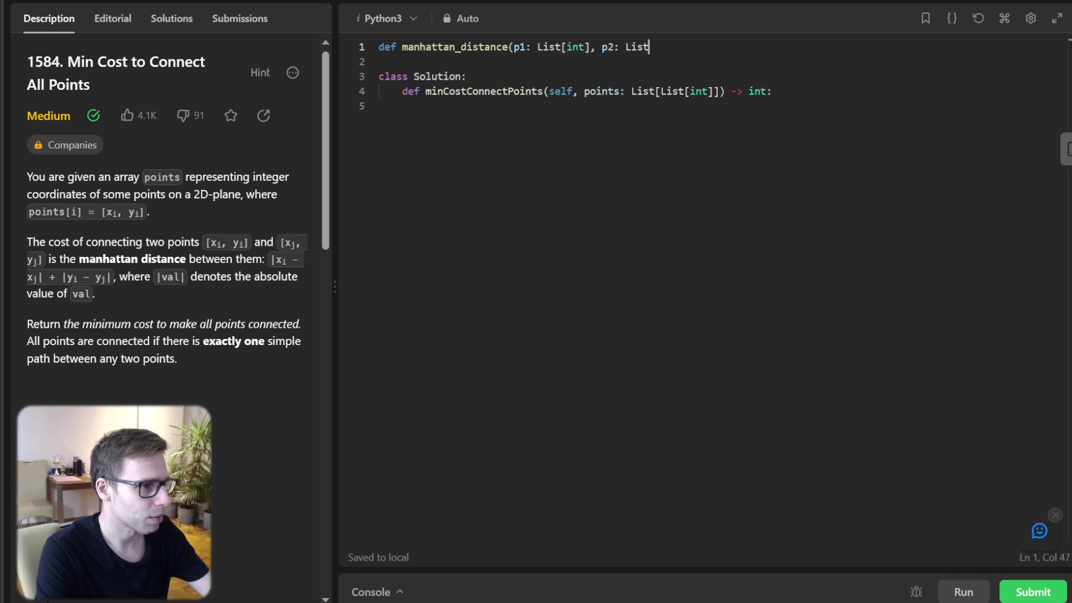
pyautogui.write('[int]) -> i')
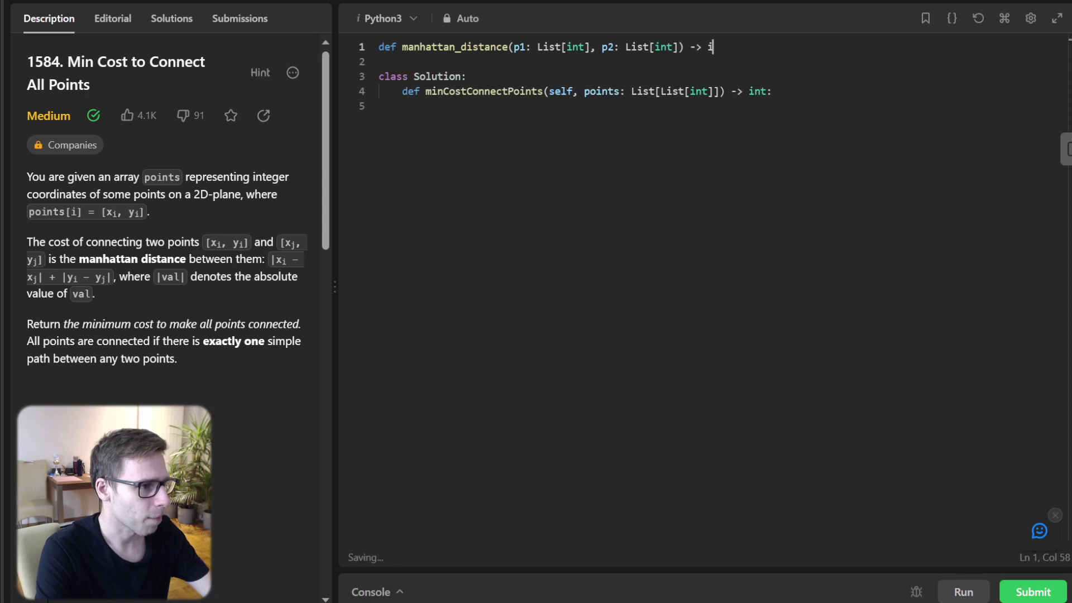
pyautogui.write('nt:')
pyautogui.press('Return')
pyautogui.write('return ')
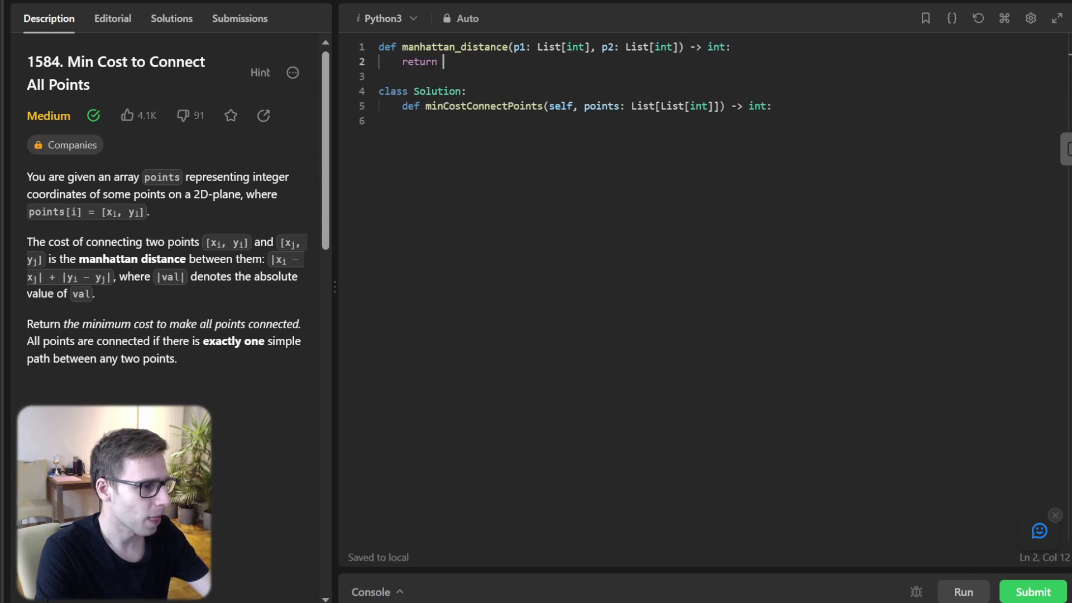
pyautogui.write('abs(p1[0] - ')
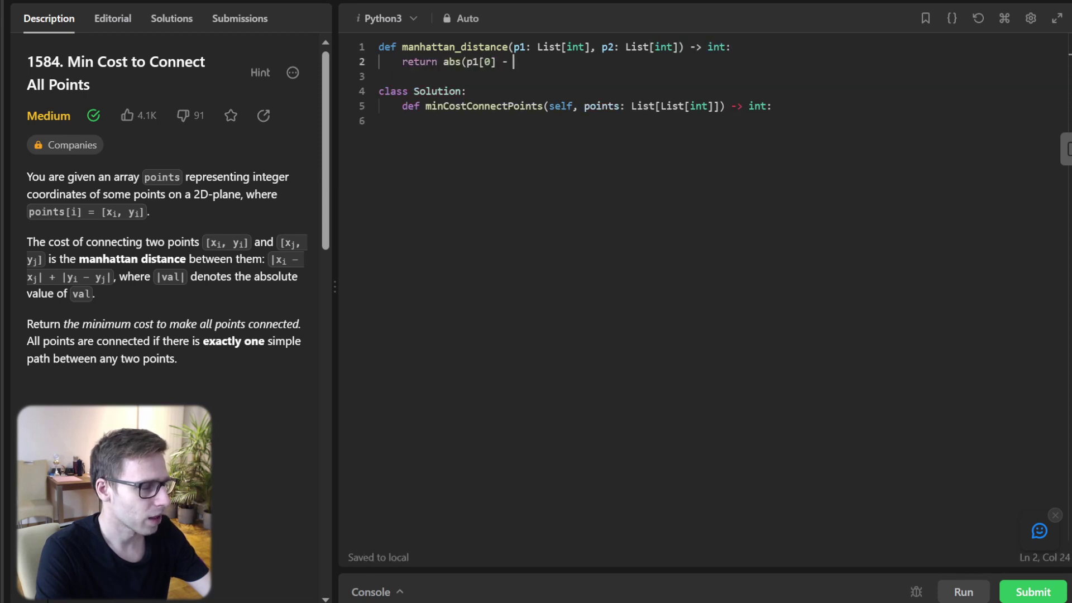
pyautogui.write('p2[0]) + abs')
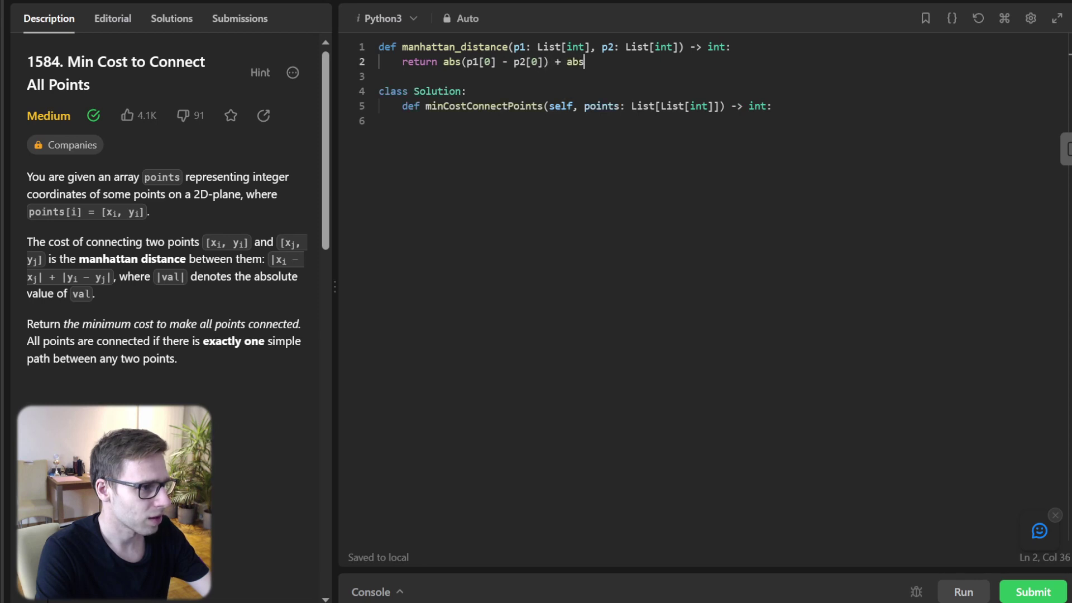
pyautogui.write('(p1[1] - p2[1')
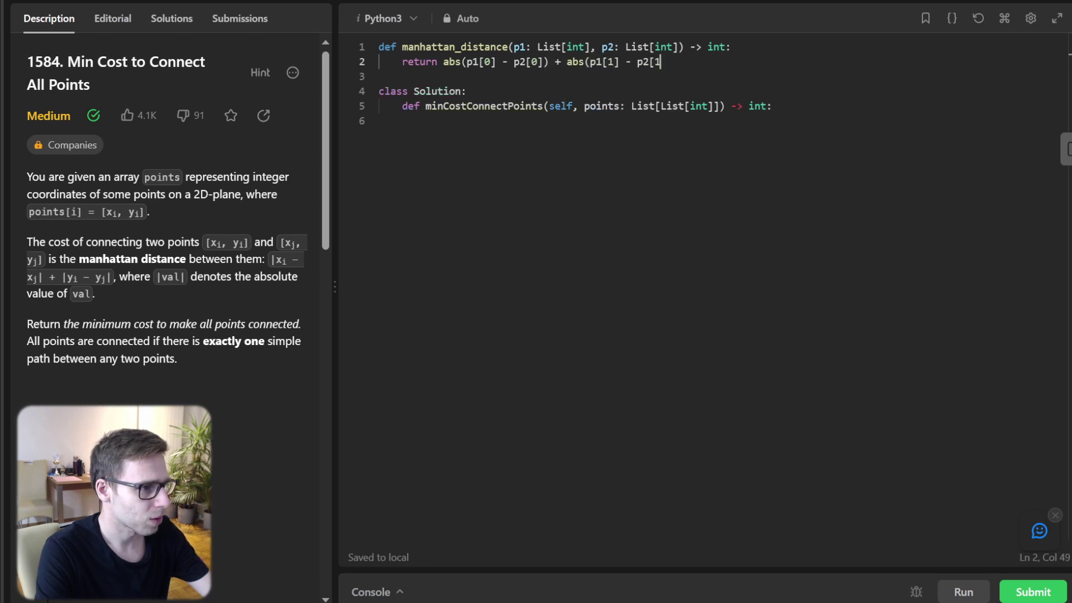
pyautogui.write('])')
pyautogui.press('Return')
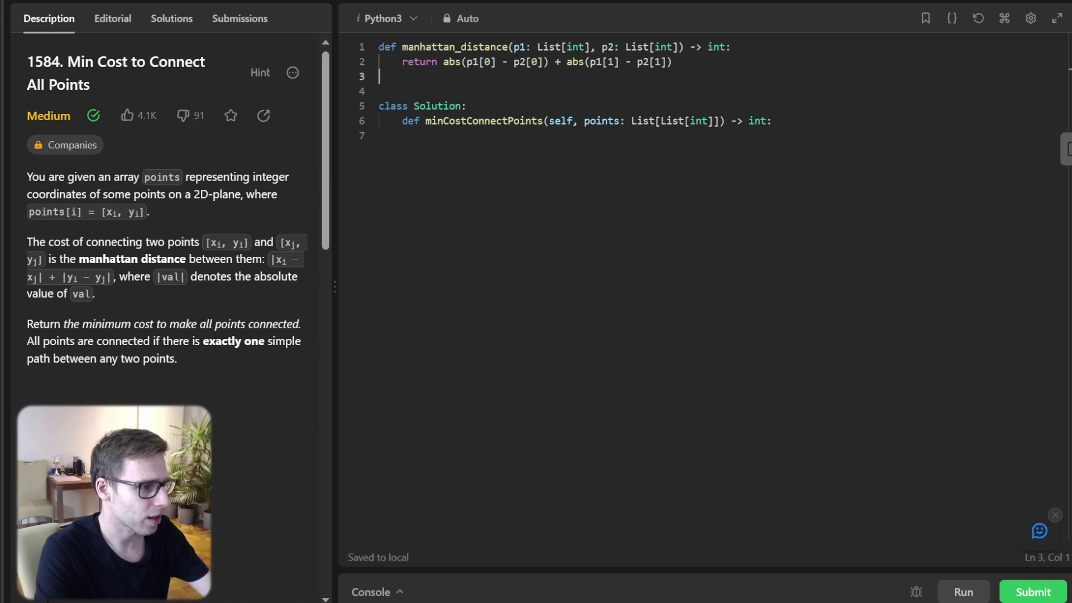
pyautogui.press('Return')
pyautogui.write('cl')
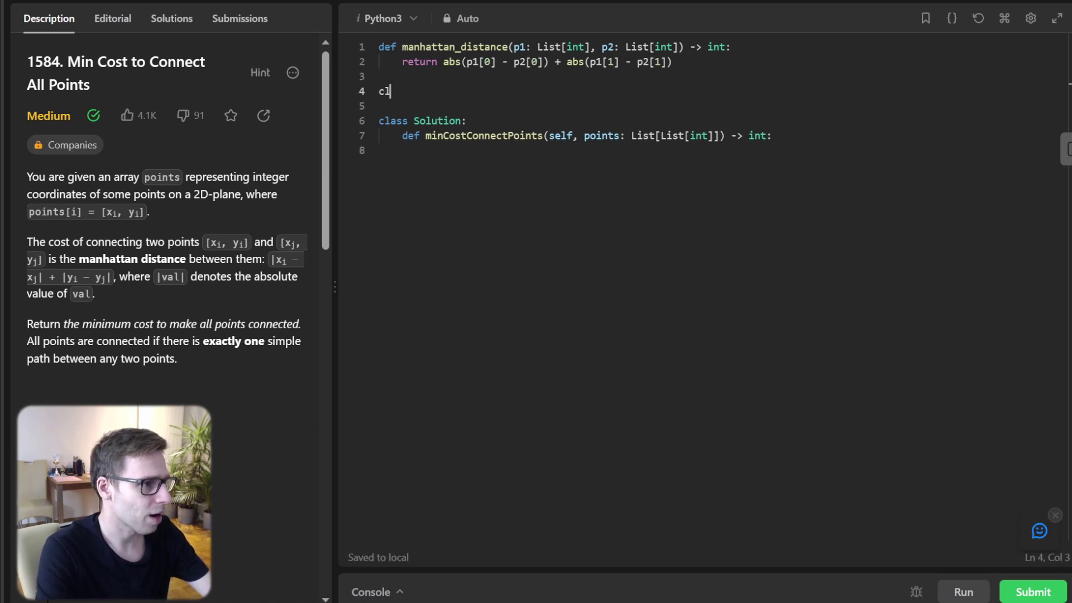
pyautogui.write('ass UnionFind:')
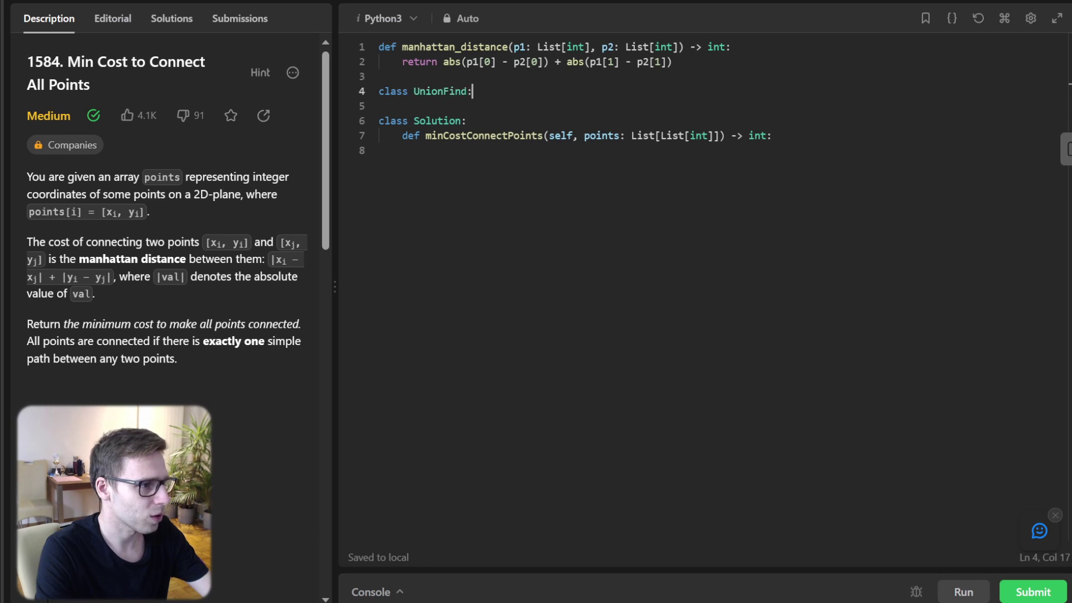
# Step: Start the UnionFind class with an __init__ building parent and rank lists of size n
pyautogui.press('Return')
pyautogui.write('f __')
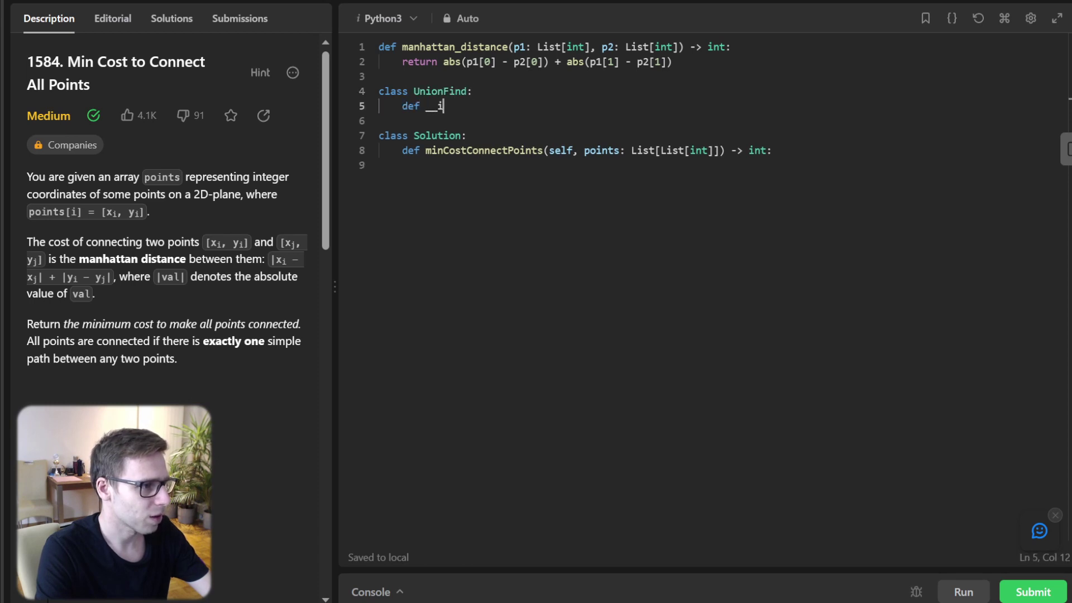
pyautogui.write('init__(self, ')
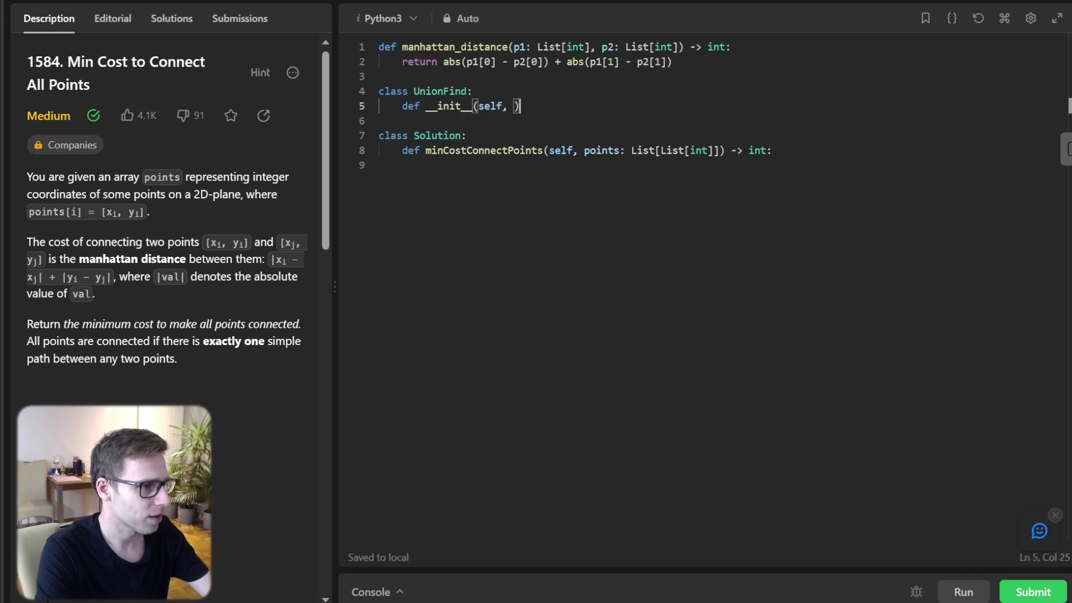
pyautogui.write('n):')
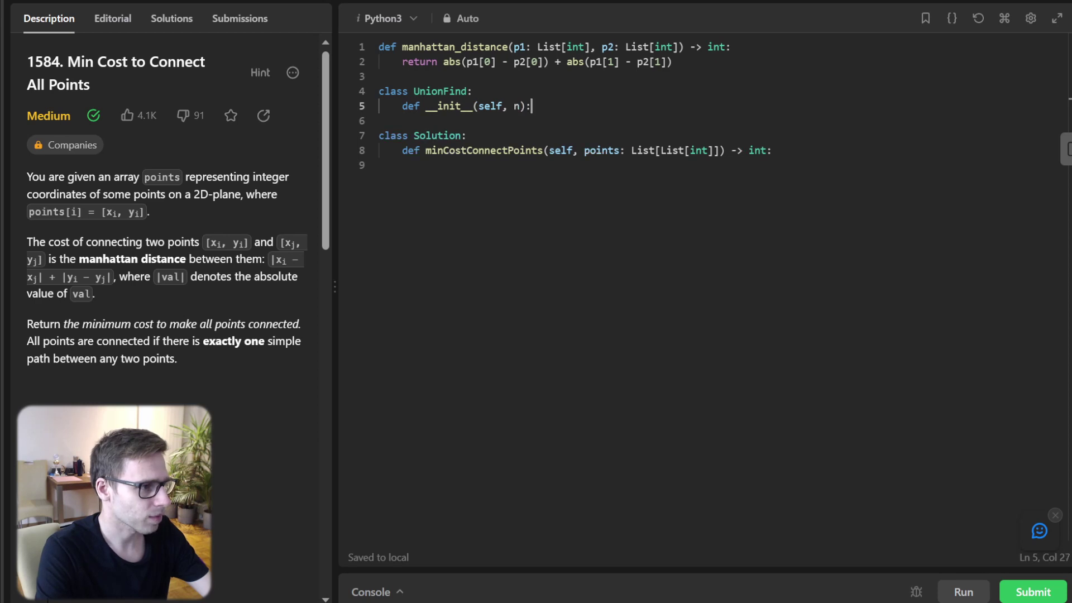
pyautogui.press('Return')
pyautogui.write('self.')
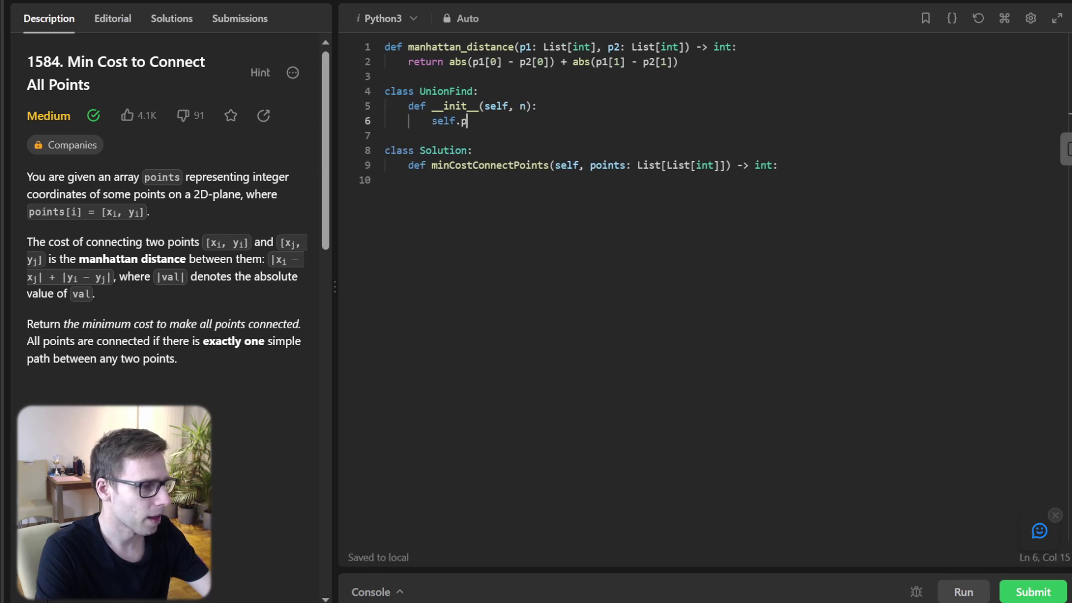
pyautogui.write('parent = [i for')
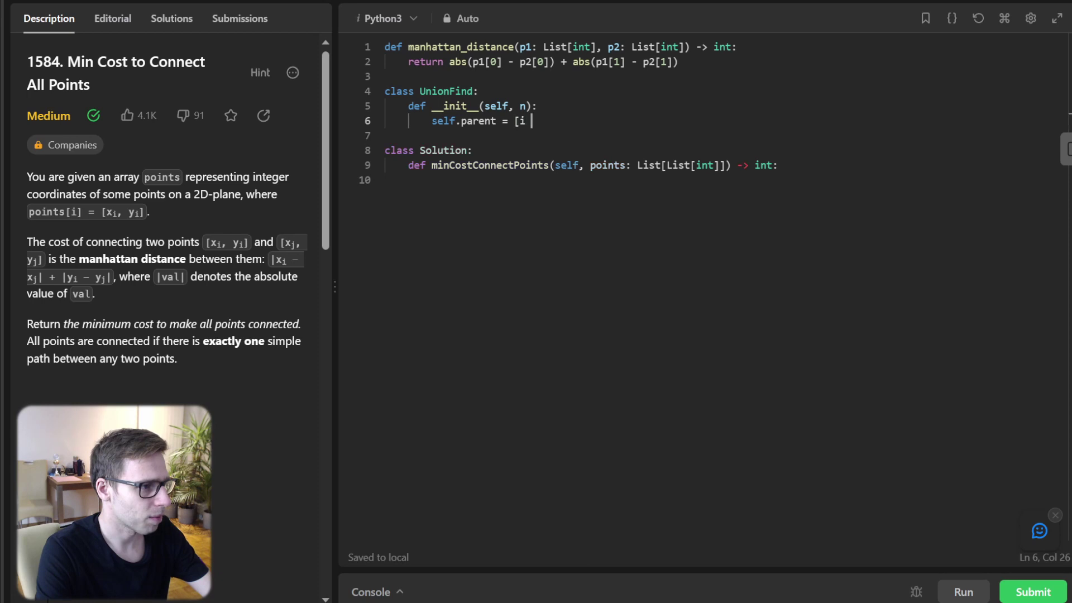
pyautogui.write(' i in r')
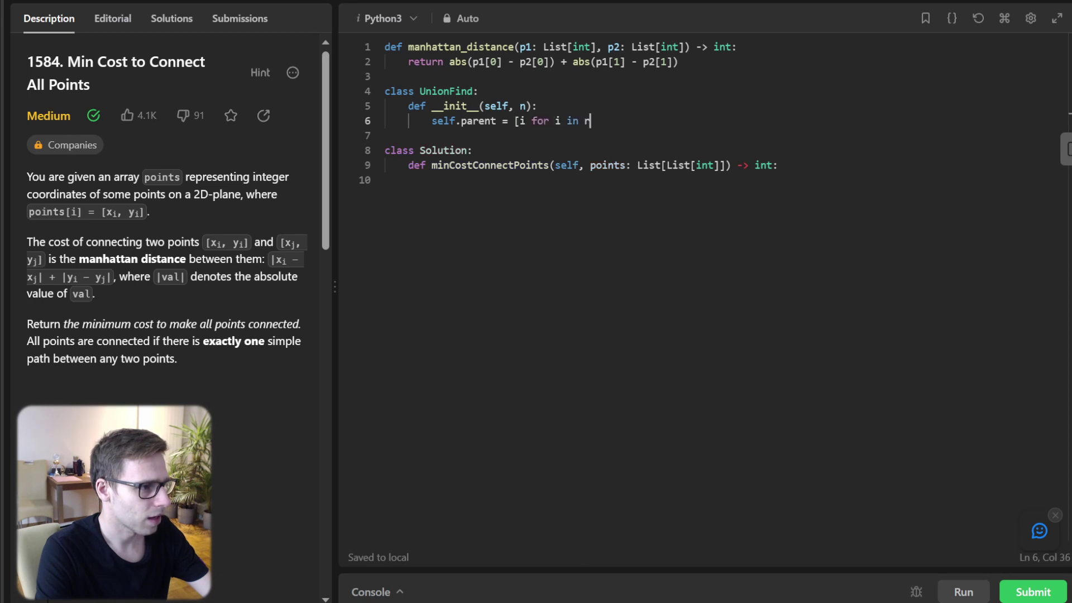
pyautogui.write('ange(n)]')
pyautogui.press('Return')
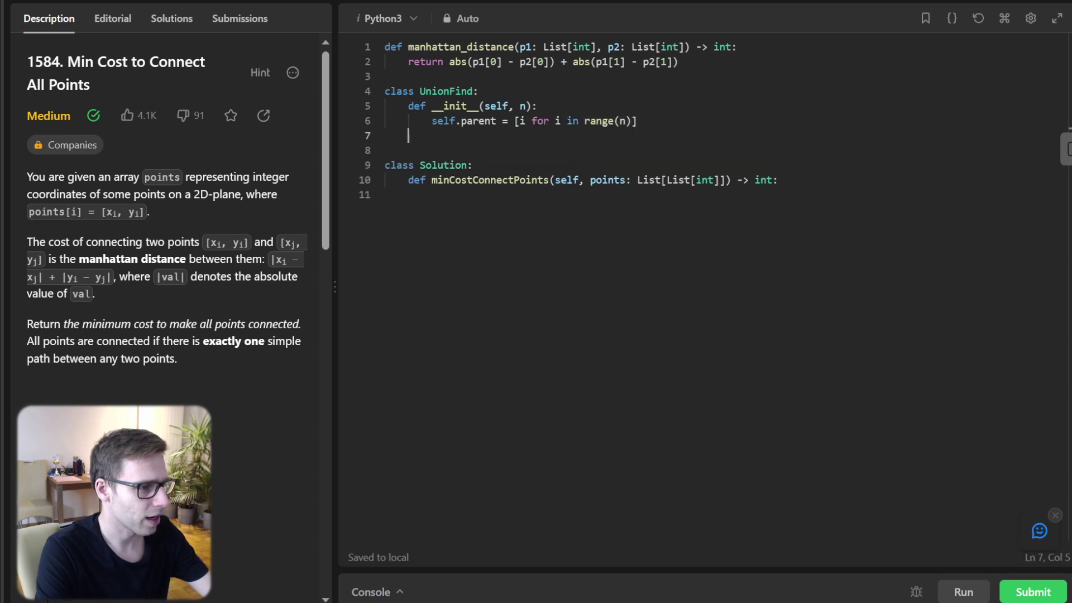
pyautogui.write('self.rank ')
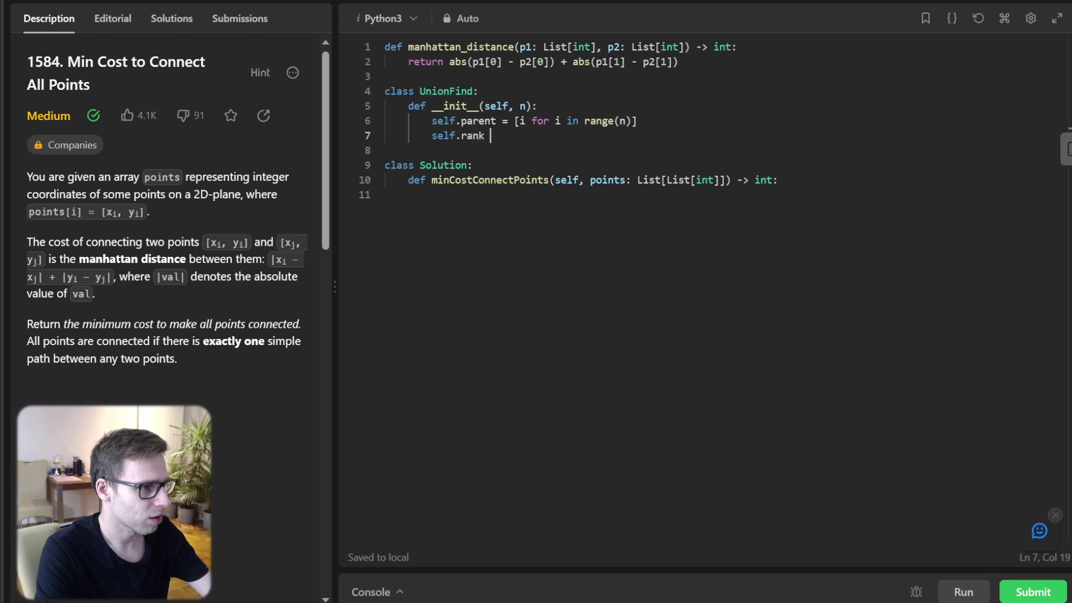
pyautogui.write('= [0 for')
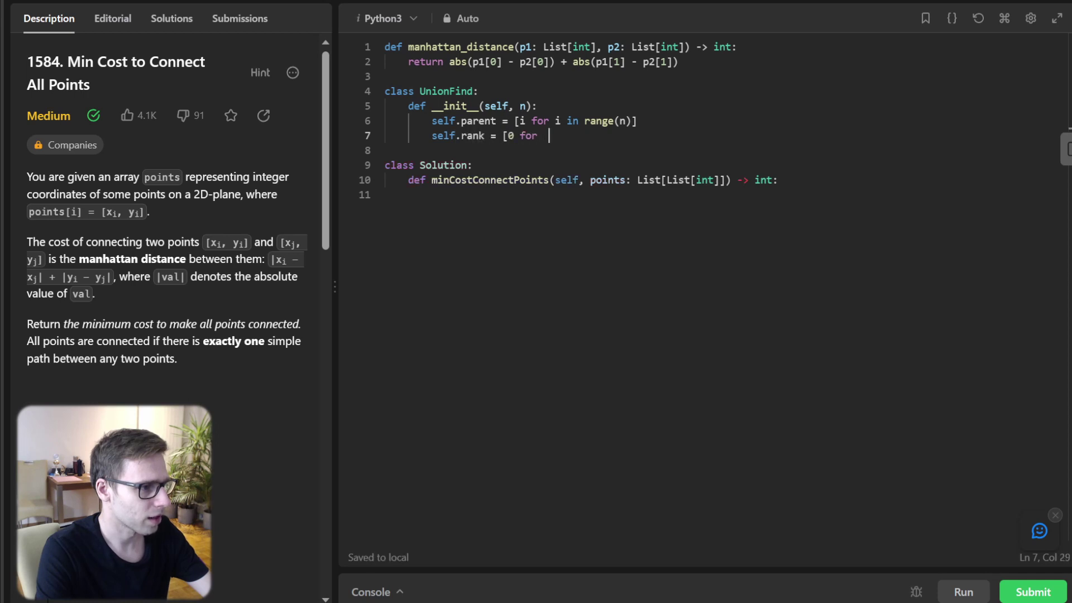
pyautogui.write(' _ i')
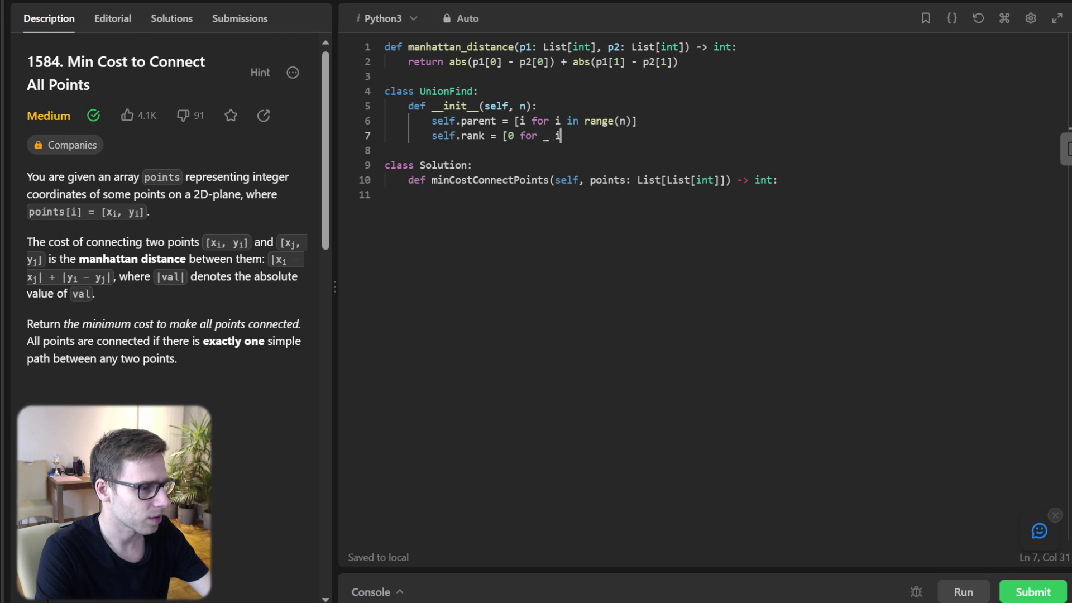
pyautogui.write('n range(n)]')
pyautogui.press('Return')
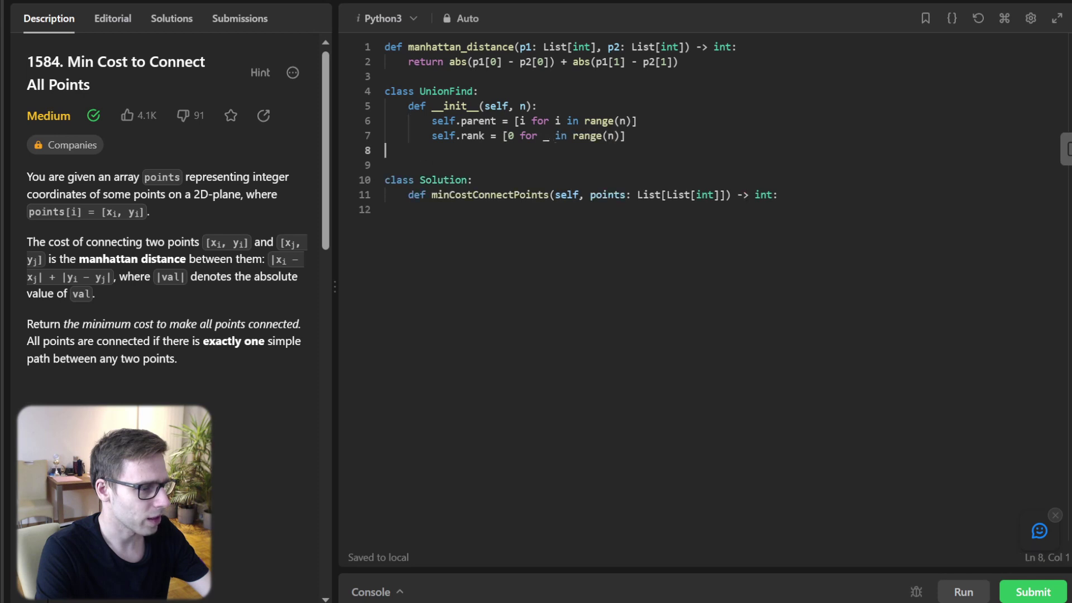
pyautogui.press('Return')
pyautogui.write('def ')
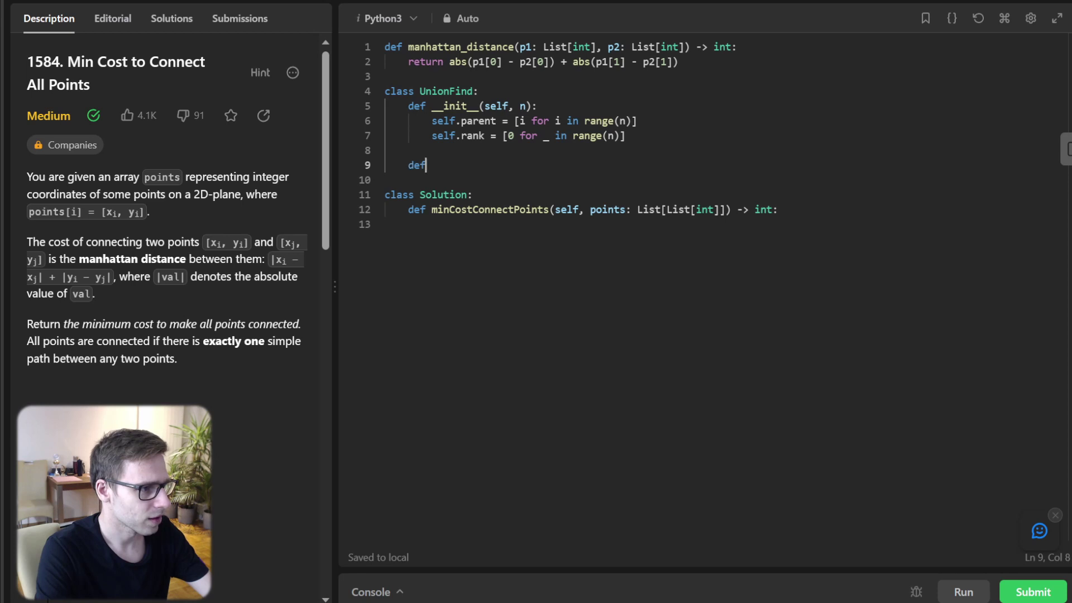
pyautogui.write('find(self, ')
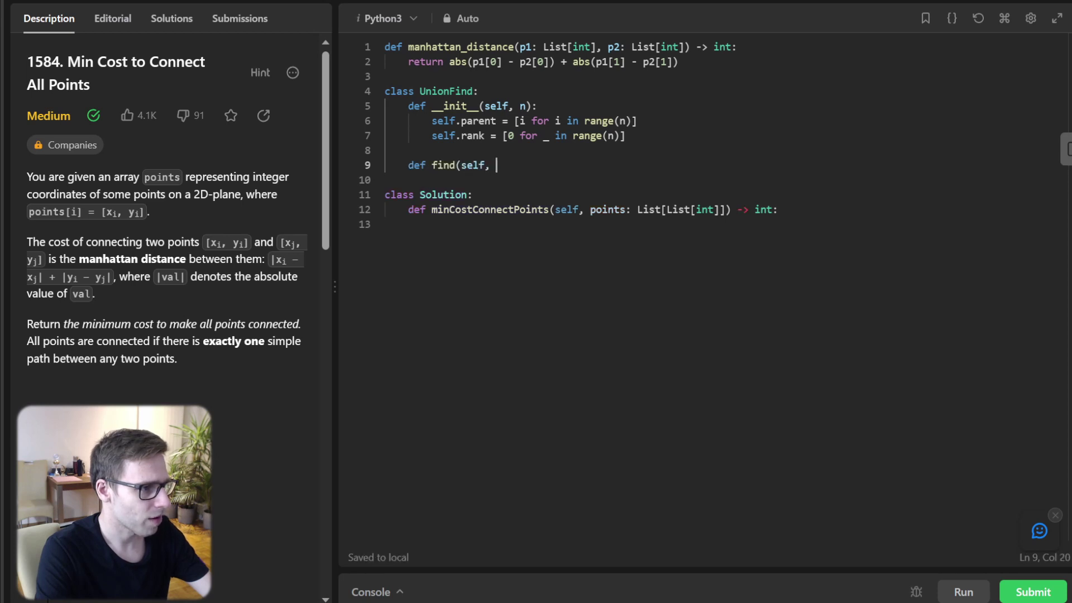
pyautogui.write('u):')
# Step: Add find(self, u), which returns roots and compresses paths recursively
pyautogui.press('Return')
pyautogui.press('Tab')
pyautogui.write('if')
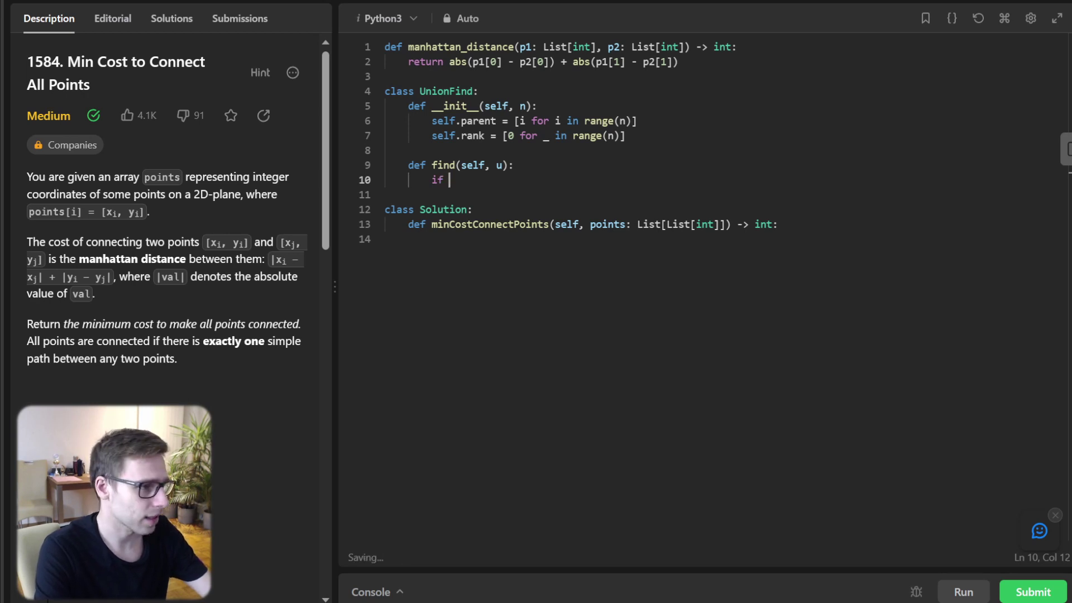
pyautogui.write(' self.pa')
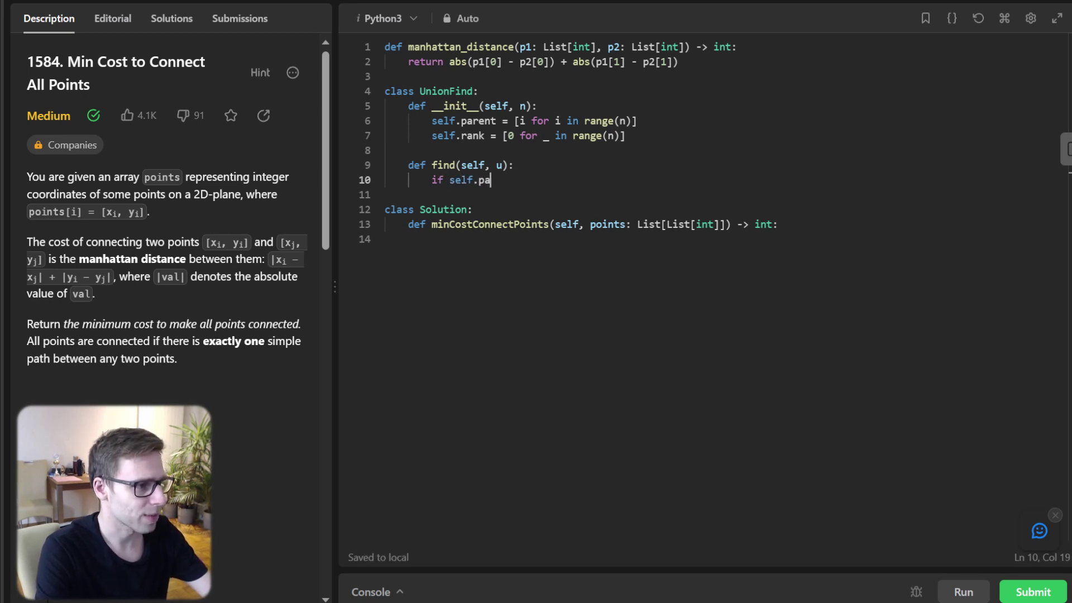
pyautogui.write('rent[u] == u:')
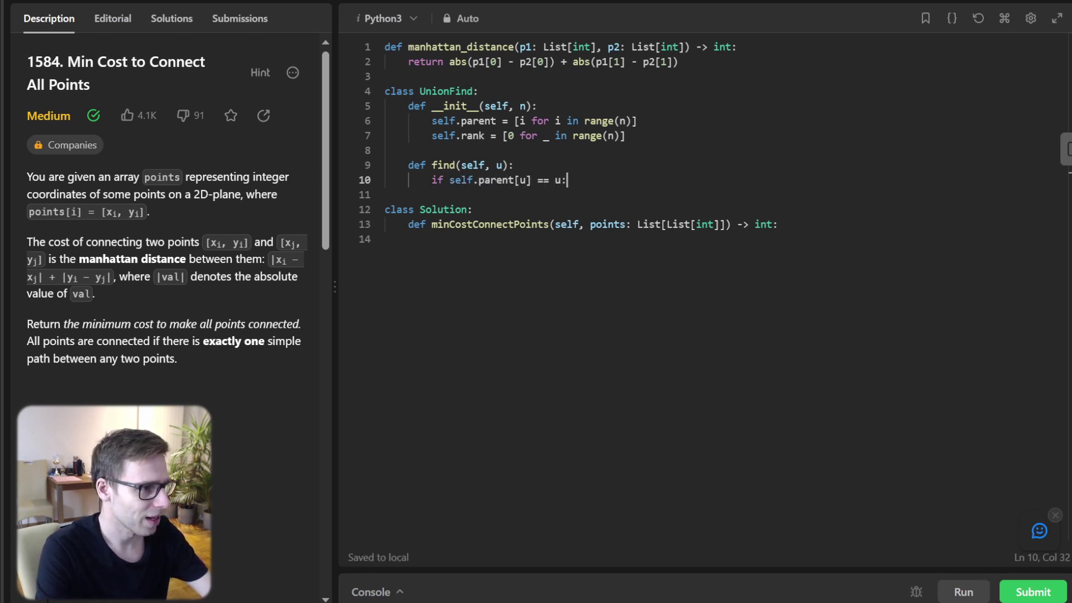
pyautogui.press('Return')
pyautogui.write('retur')
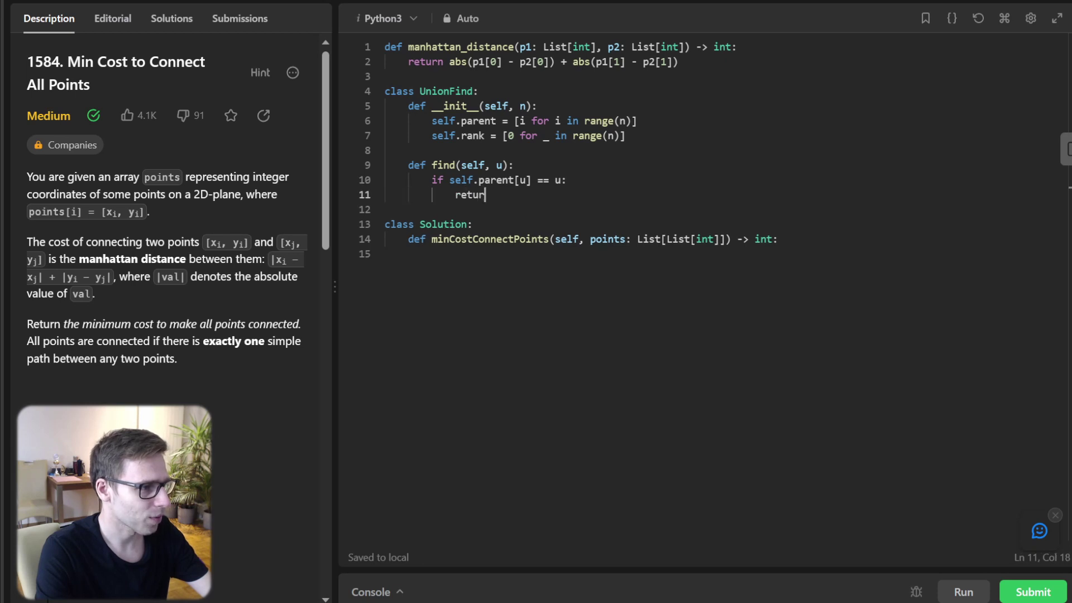
pyautogui.write('n u')
pyautogui.press('Return')
pyautogui.write('sel')
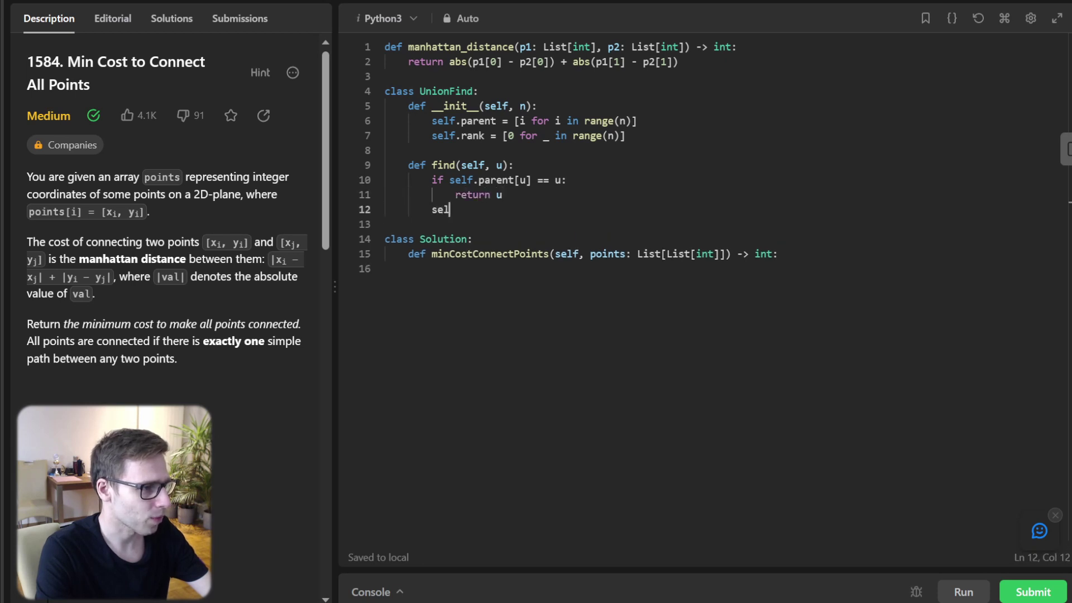
pyautogui.write('f.parent[u] =')
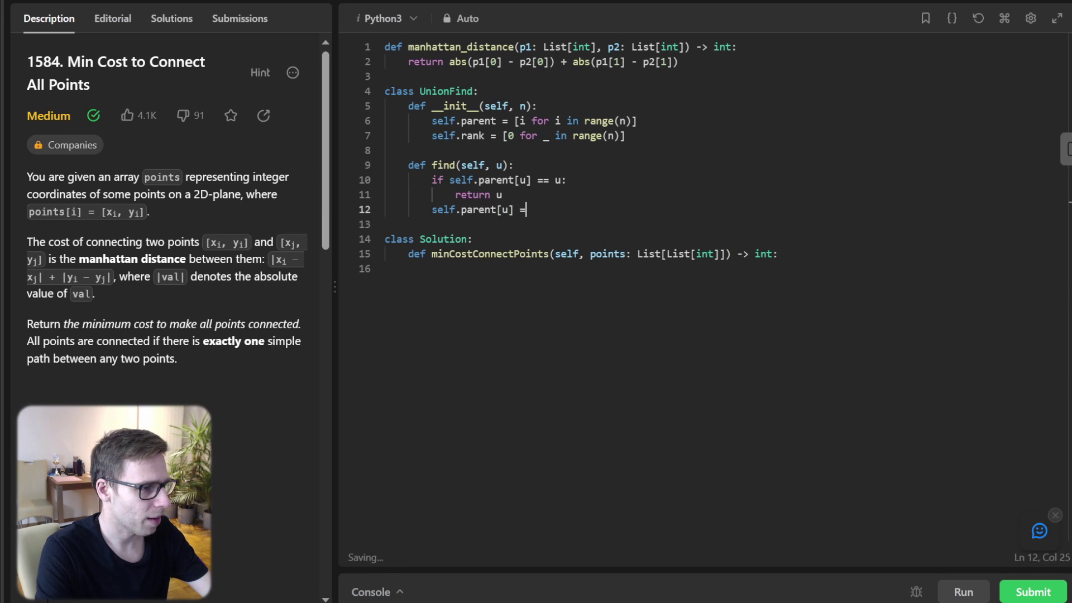
pyautogui.write(' self.find(se')
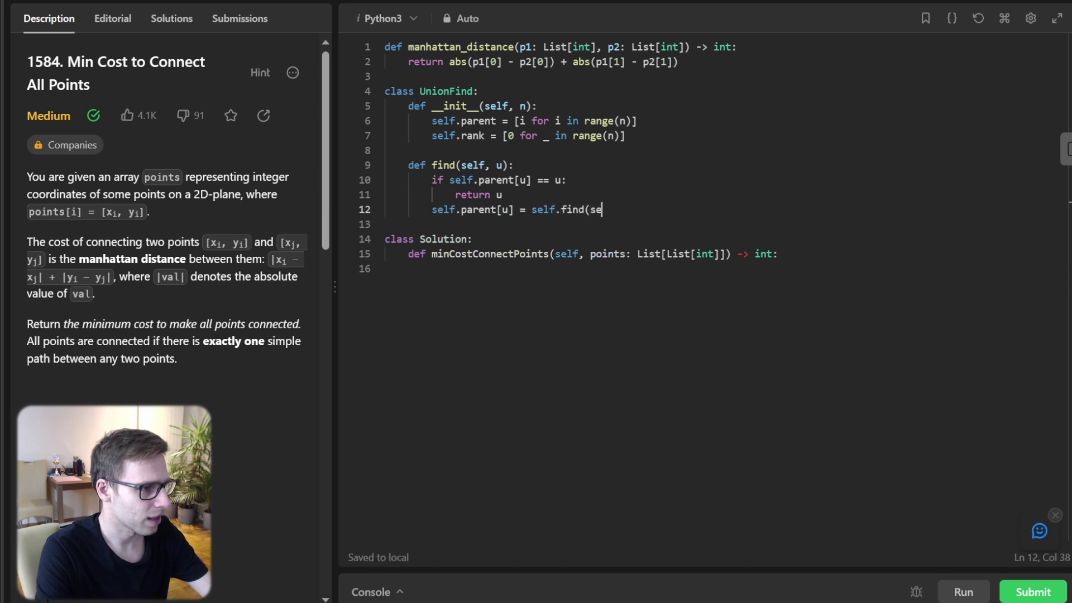
pyautogui.write('lf.parent[u])')
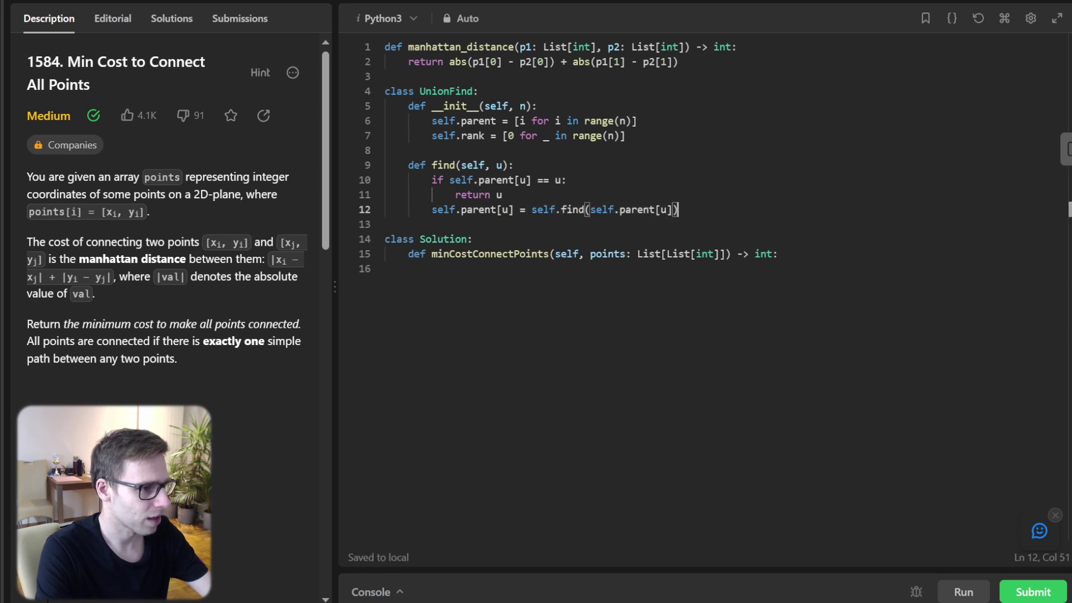
pyautogui.press('Return')
pyautogui.write('return s')
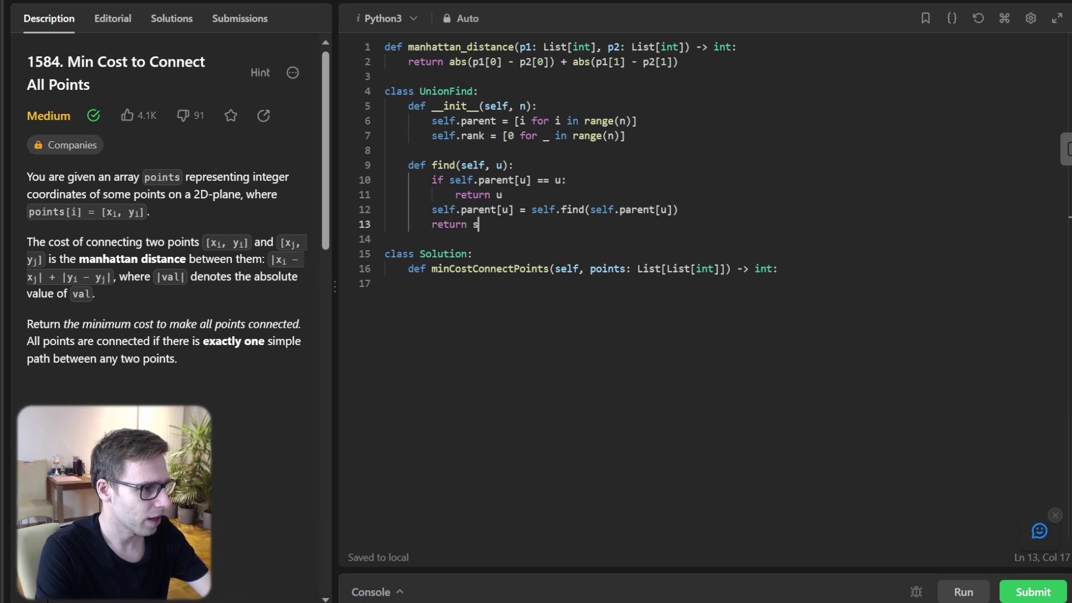
pyautogui.write('elf.parent[u]')
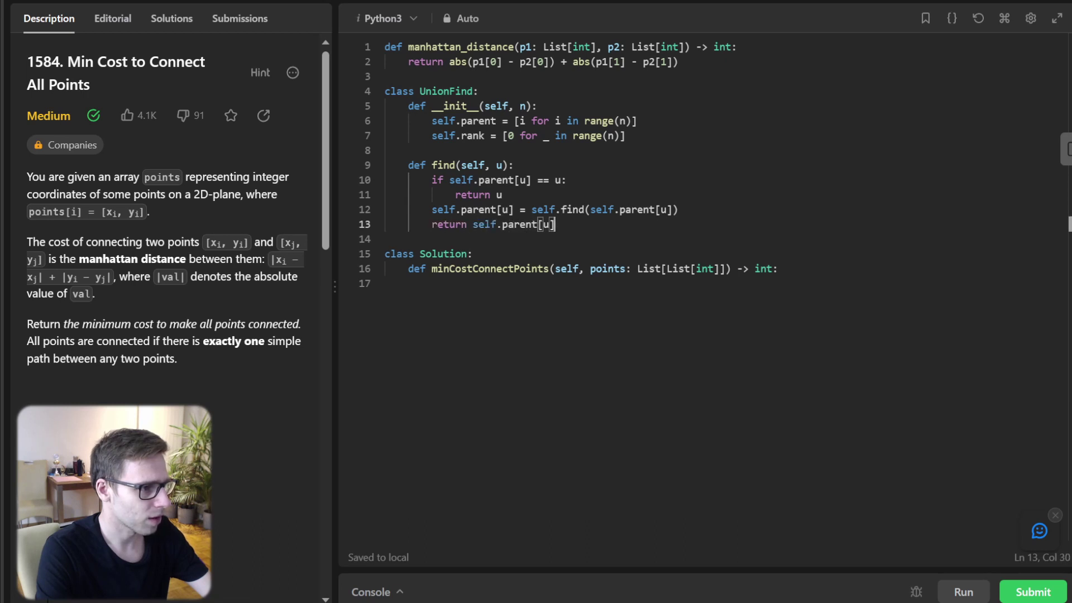
# Step: Begin union(u, v) by finding both roots and returning False when they match
pyautogui.press('Return')
pyautogui.press('Return')
pyautogui.write('def ')
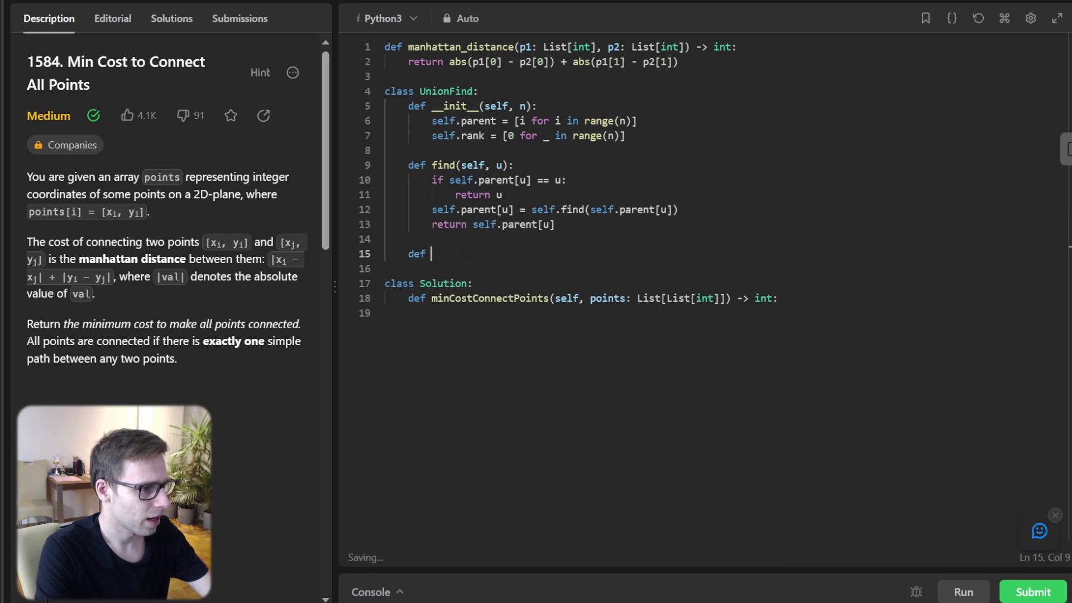
pyautogui.write('union(self, ')
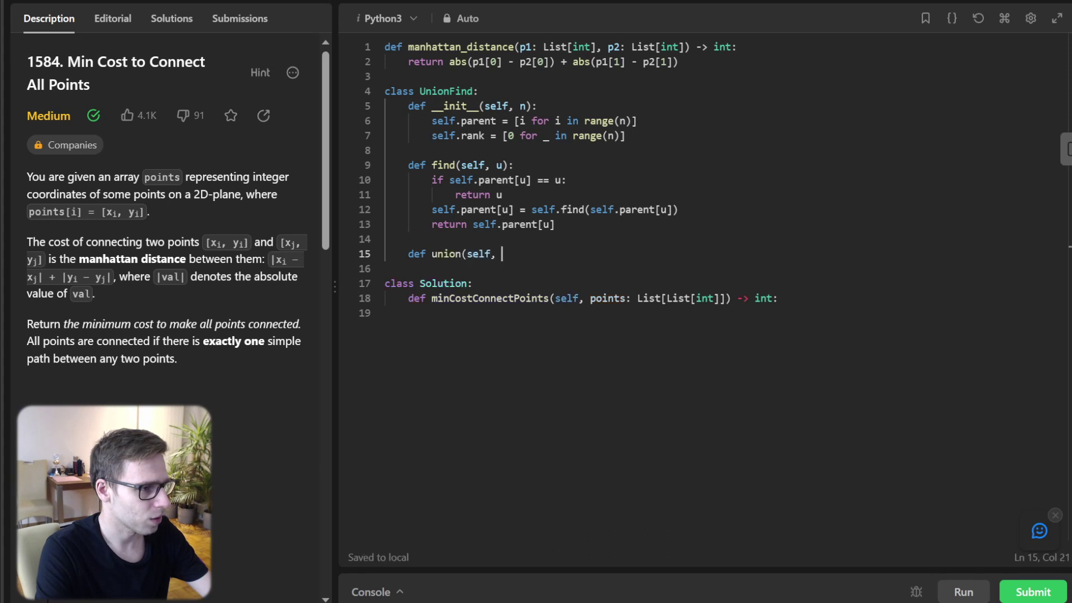
pyautogui.write('u, v):')
pyautogui.press('Return')
pyautogui.write('u')
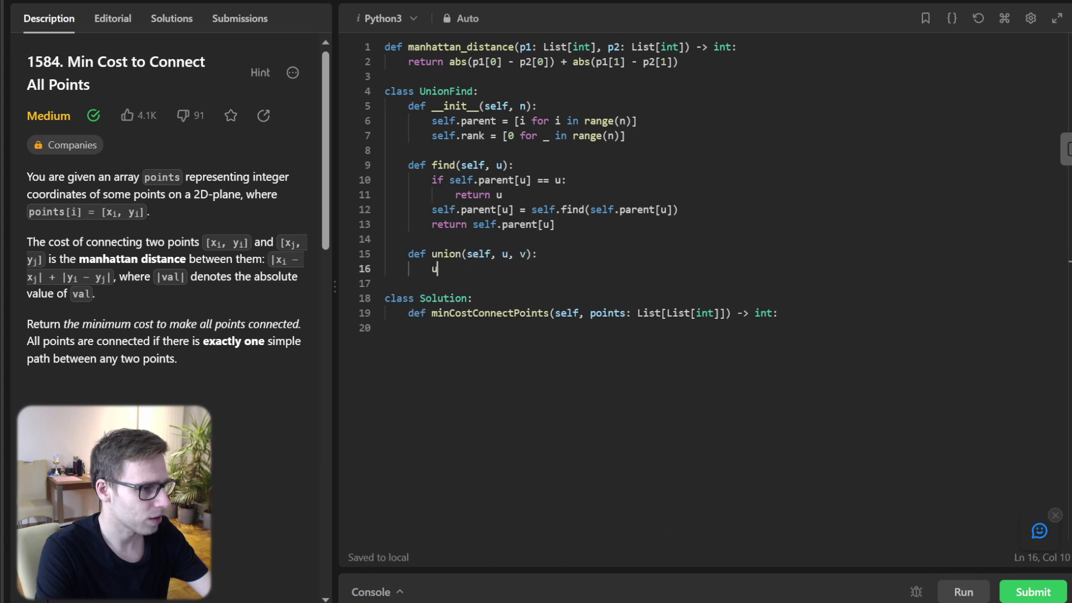
pyautogui.write(' = self.fin')
pyautogui.write('d(u)')
pyautogui.press('Return')
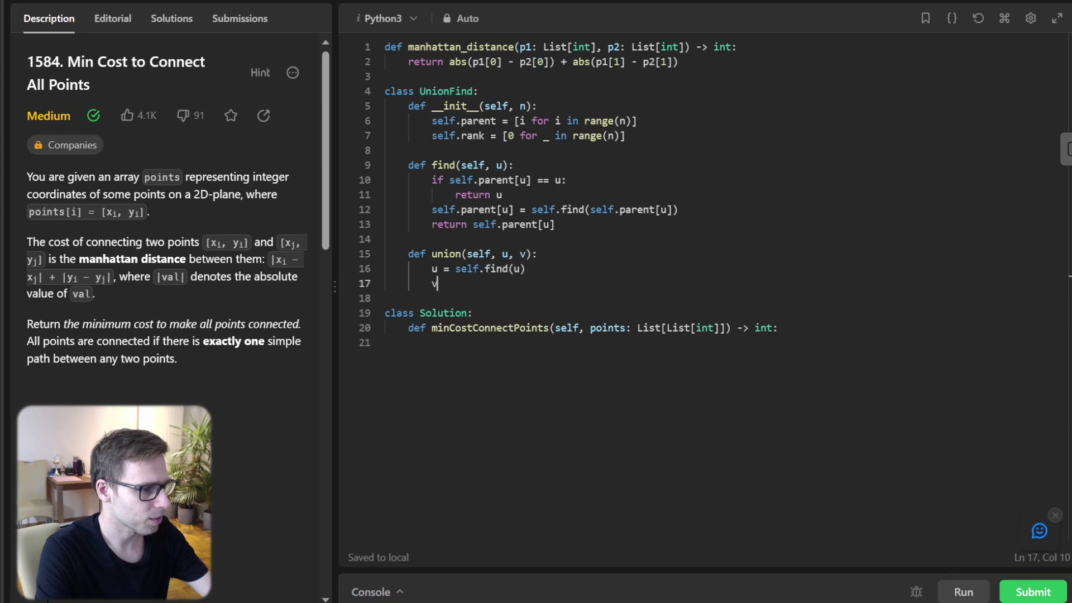
pyautogui.write('v = self.find(v)')
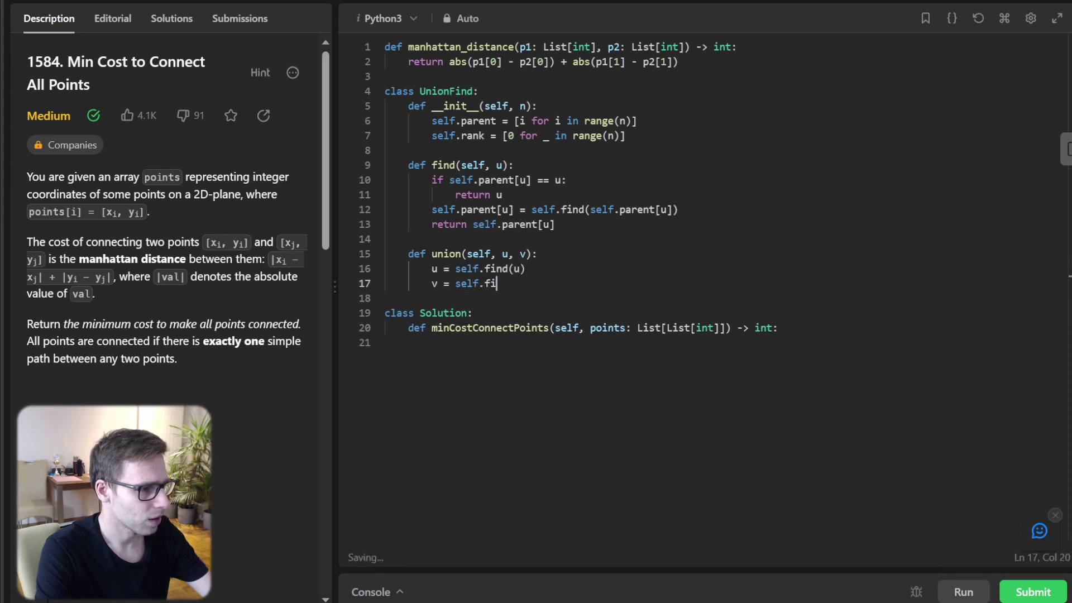
pyautogui.press('Return')
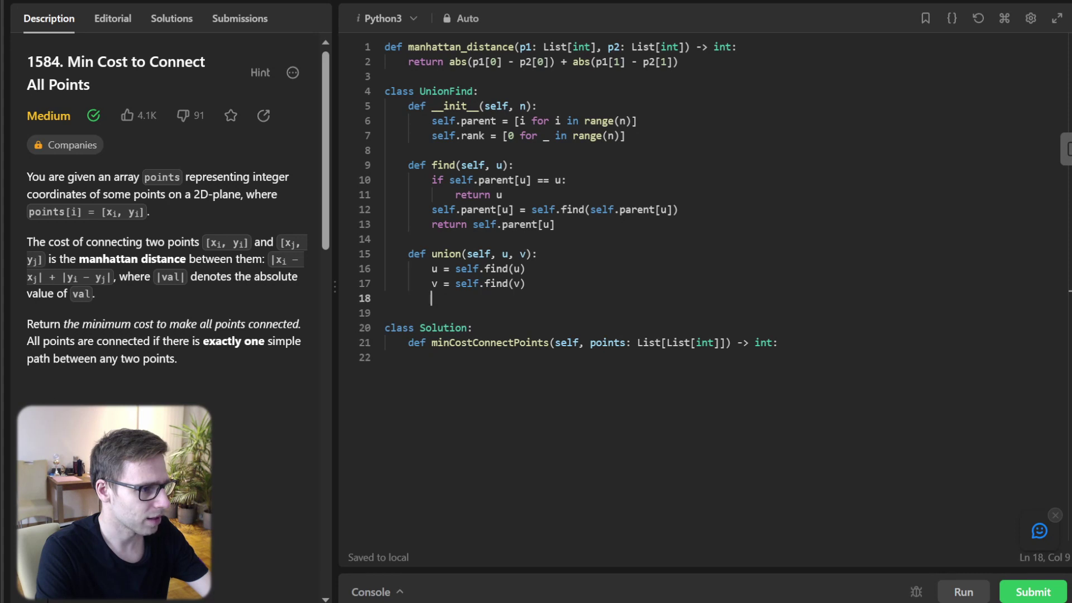
pyautogui.press('Return')
pyautogui.write('if u == ')
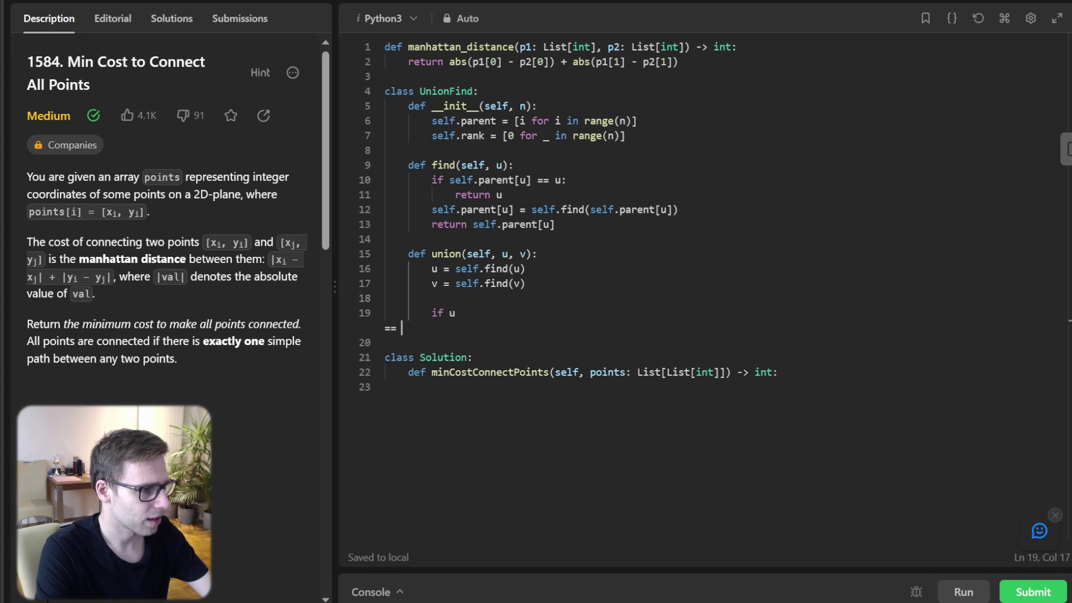
pyautogui.write('v:')
pyautogui.press('Return')
pyautogui.write('retu')
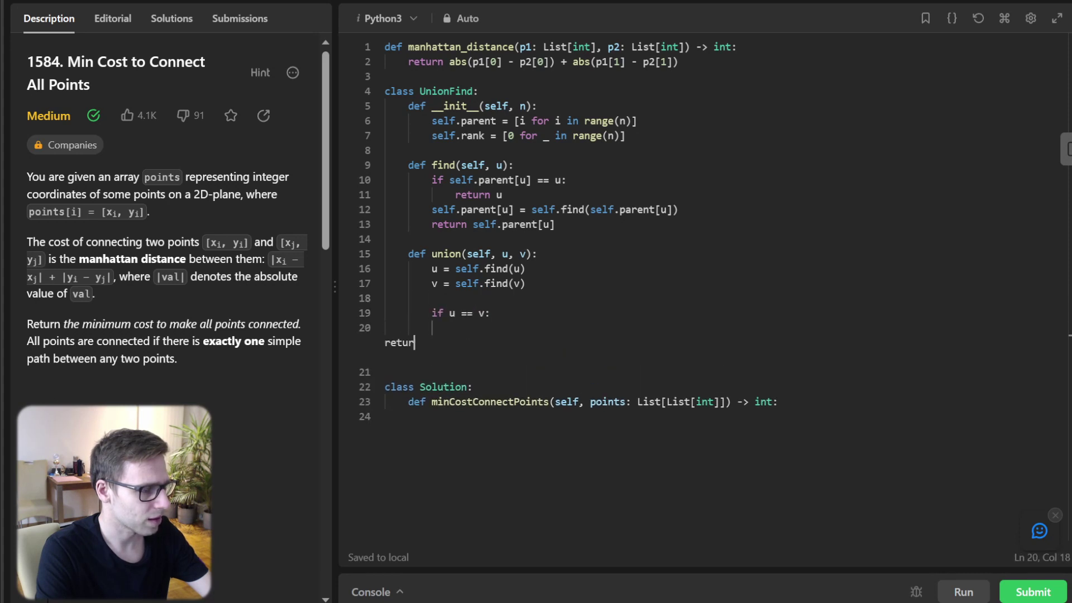
pyautogui.write('n False')
pyautogui.press('Return')
pyautogui.press('BackSpace')
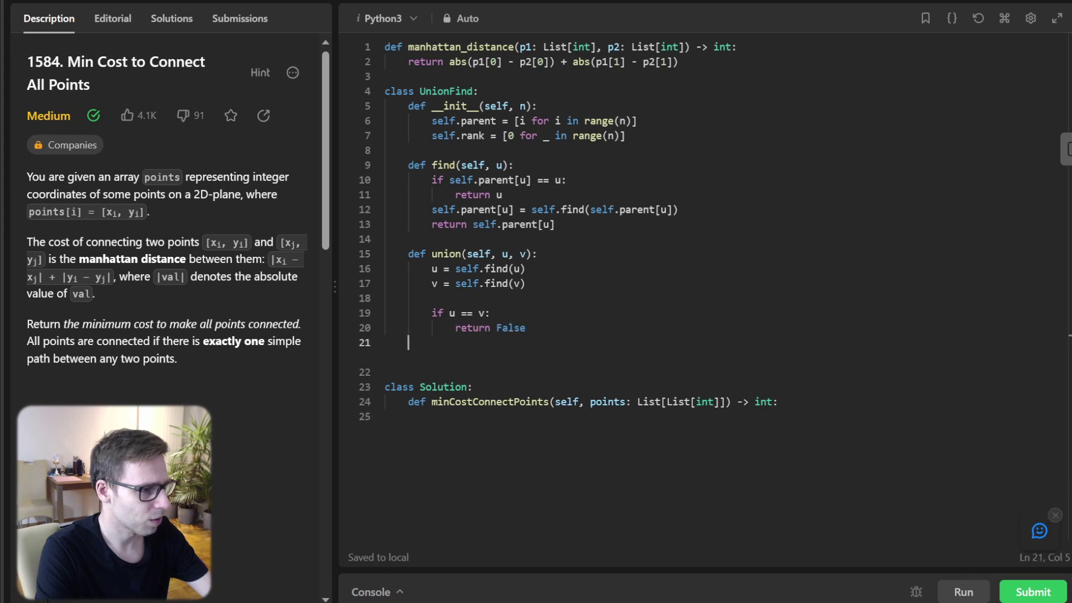
pyautogui.press('Return')
pyautogui.press('BackSpace')
pyautogui.write('if ')
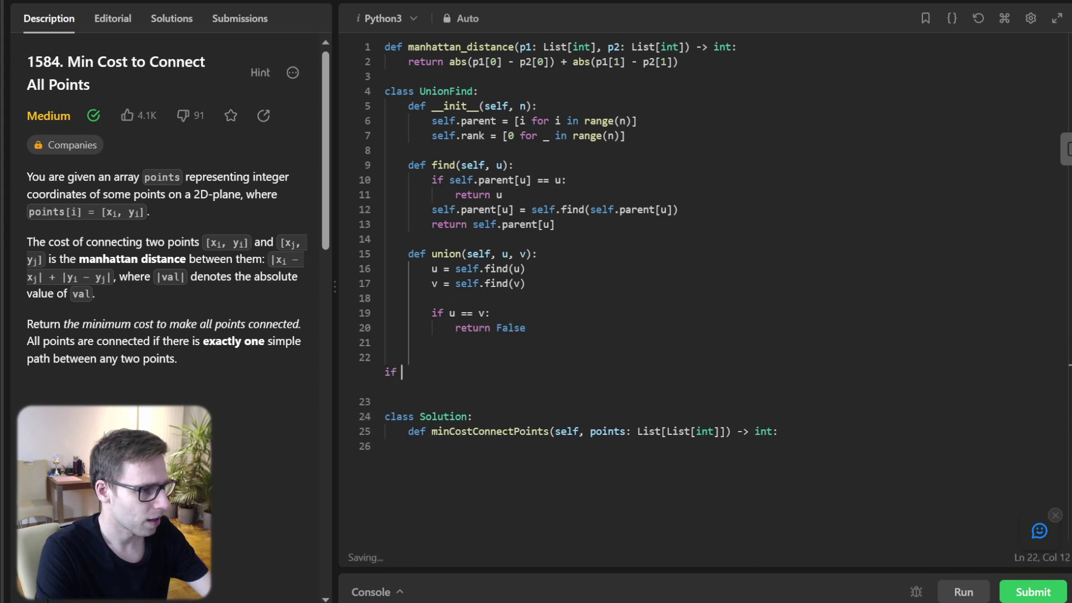
pyautogui.write('self.rank[u] > sel')
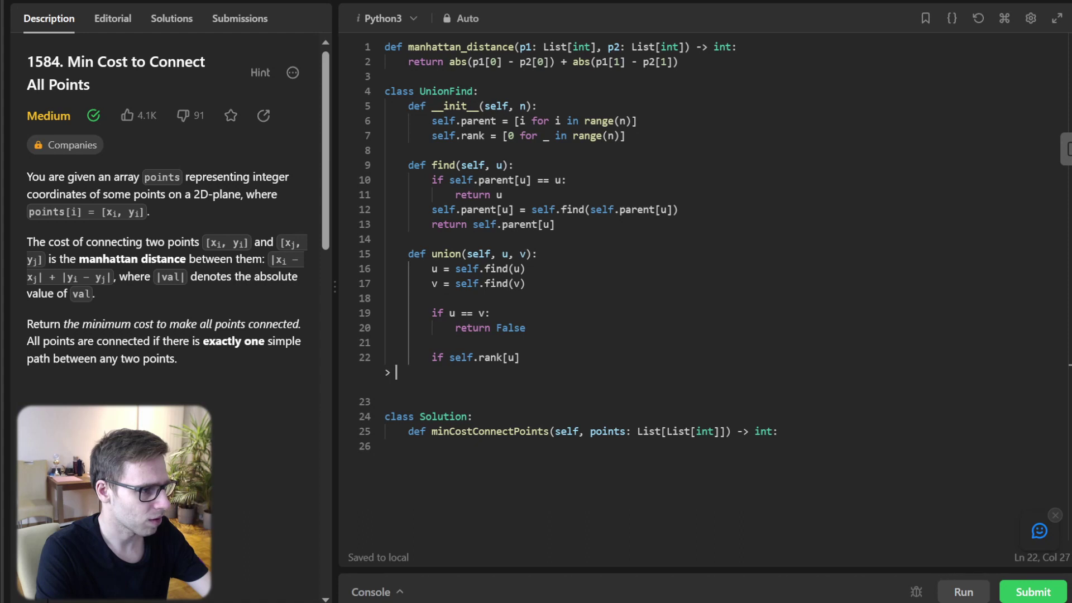
pyautogui.write('f.rank[')
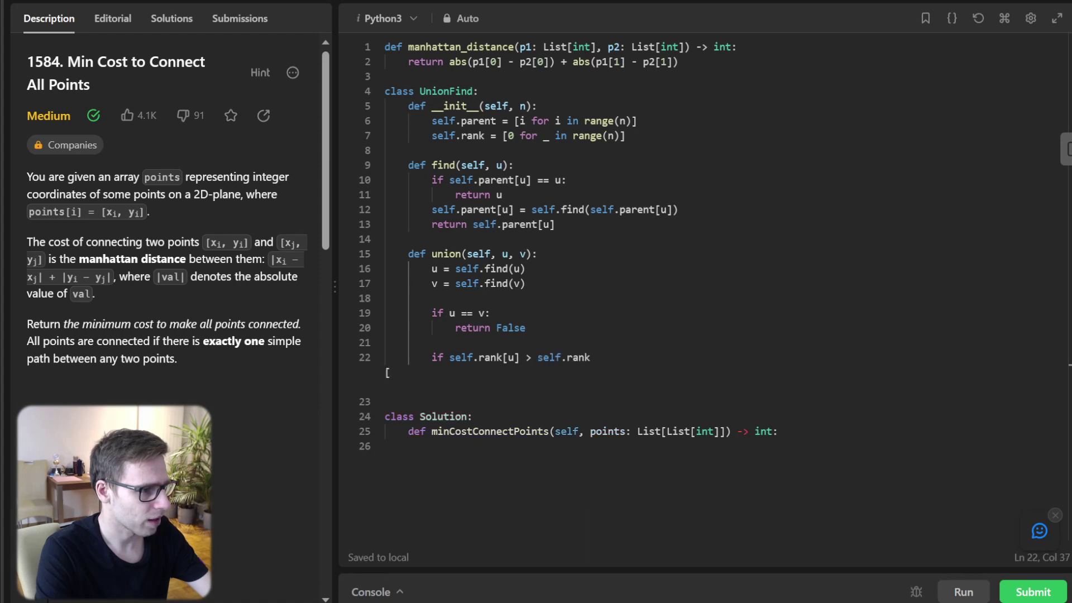
pyautogui.write('v]:')
# Step: Attach the lower-rank root under the other, bump rank on ties, and return True
pyautogui.press('Return')
pyautogui.press('Tab')
pyautogui.press('Tab')
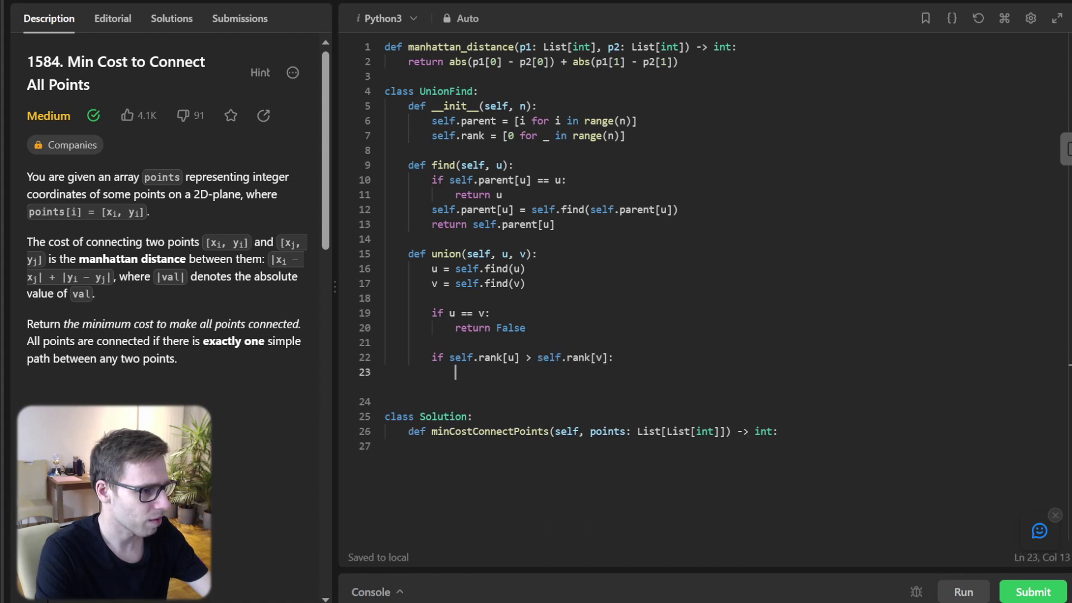
pyautogui.write('u, v = v,')
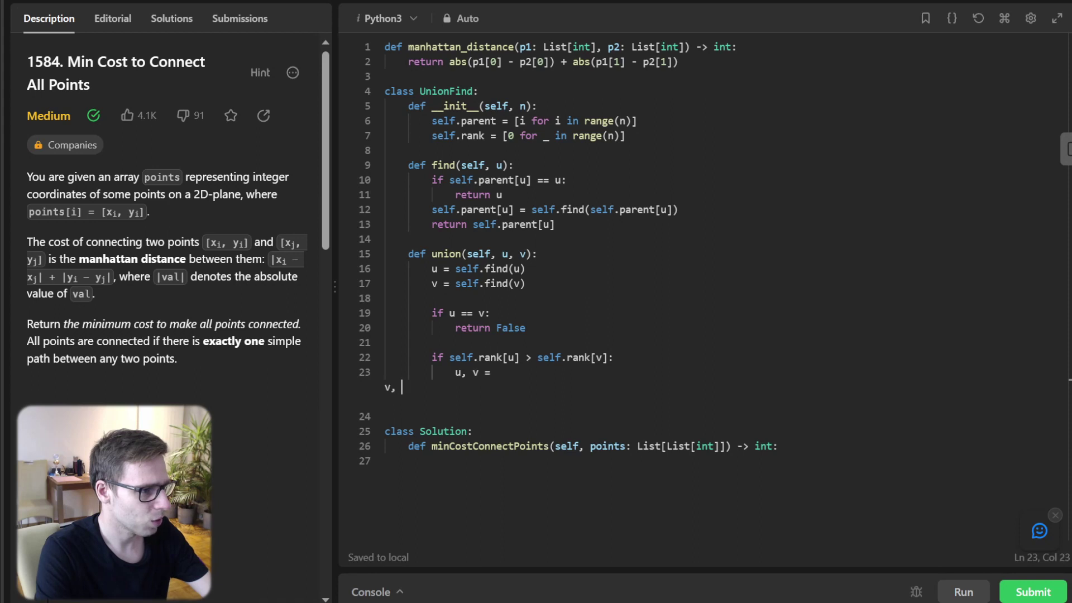
pyautogui.write('u')
pyautogui.press('Return')
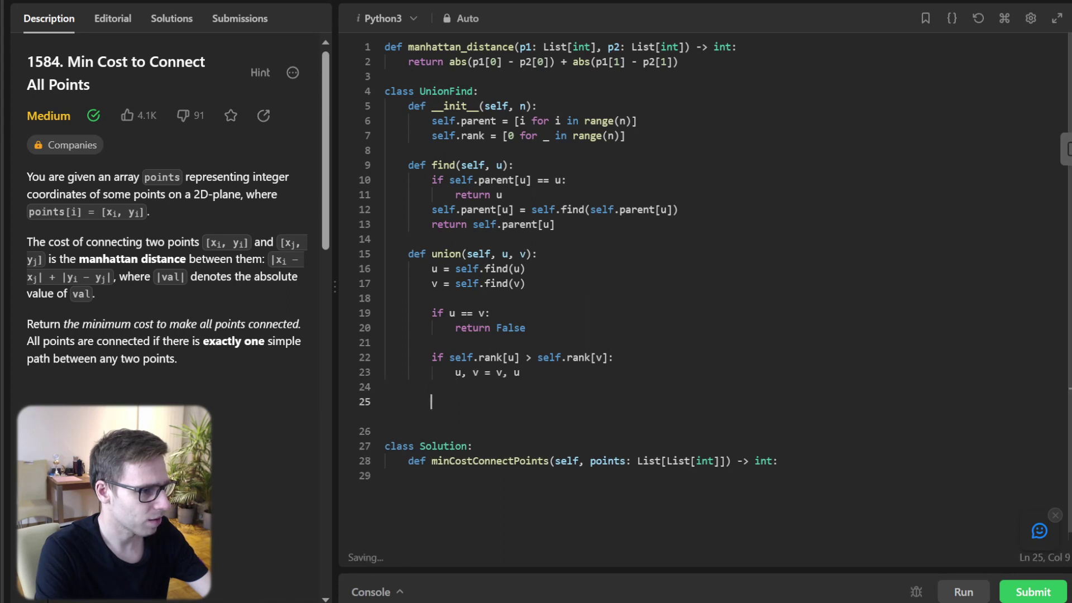
pyautogui.press('Return')
pyautogui.write('self.parent')
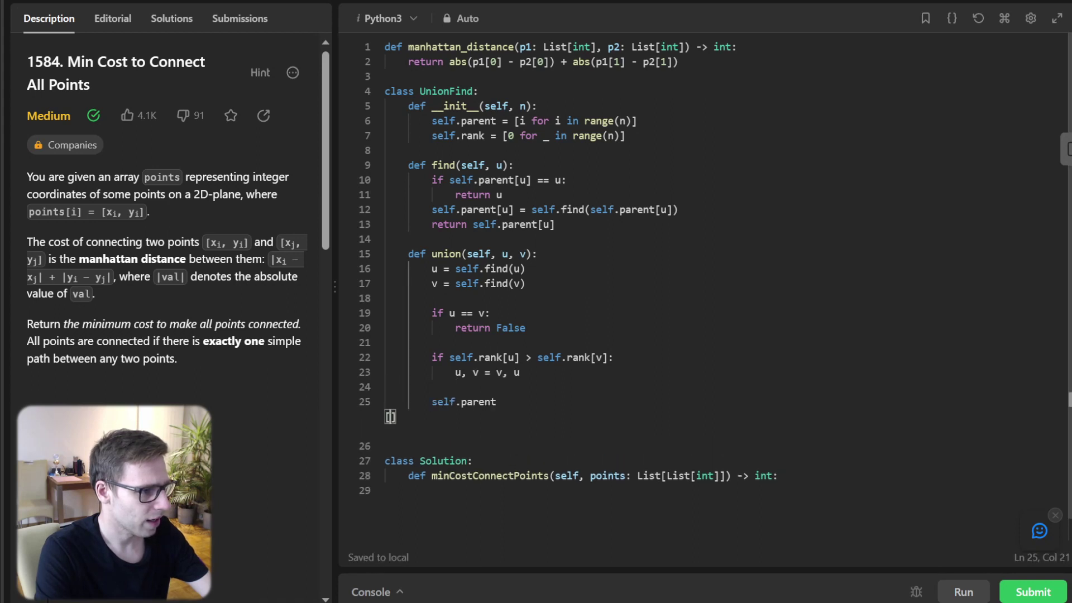
pyautogui.write('[u] = v')
pyautogui.press('Return')
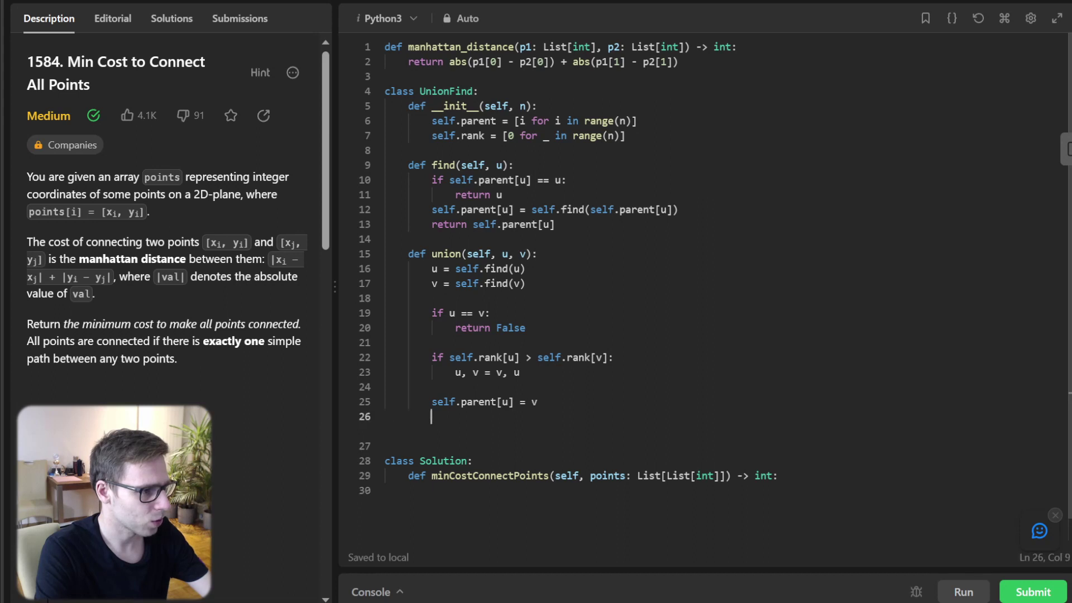
pyautogui.press('Return')
pyautogui.write('if self.')
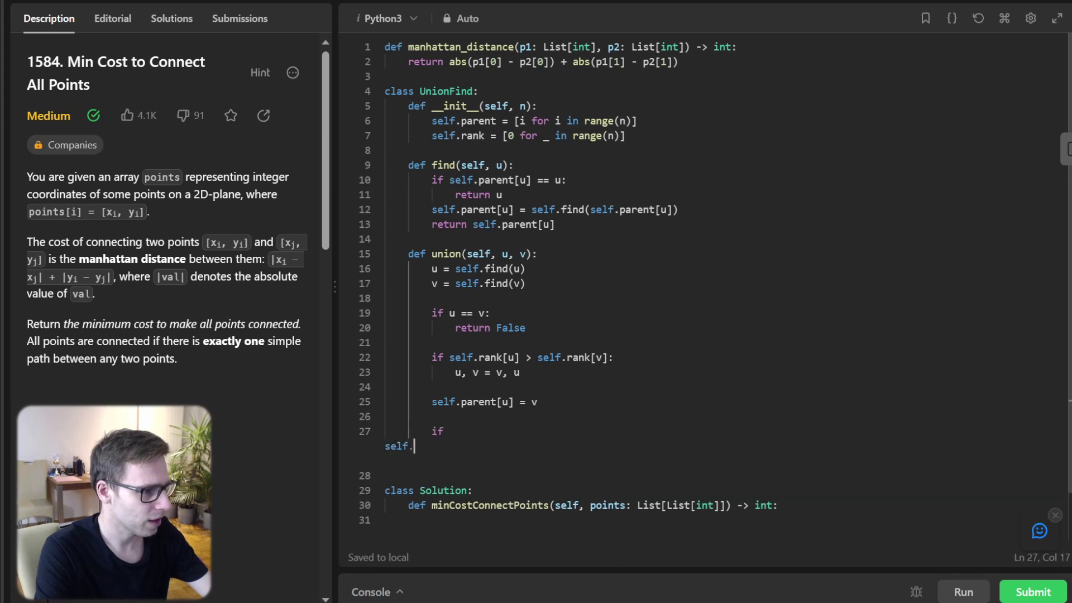
pyautogui.write('rank[u] == ')
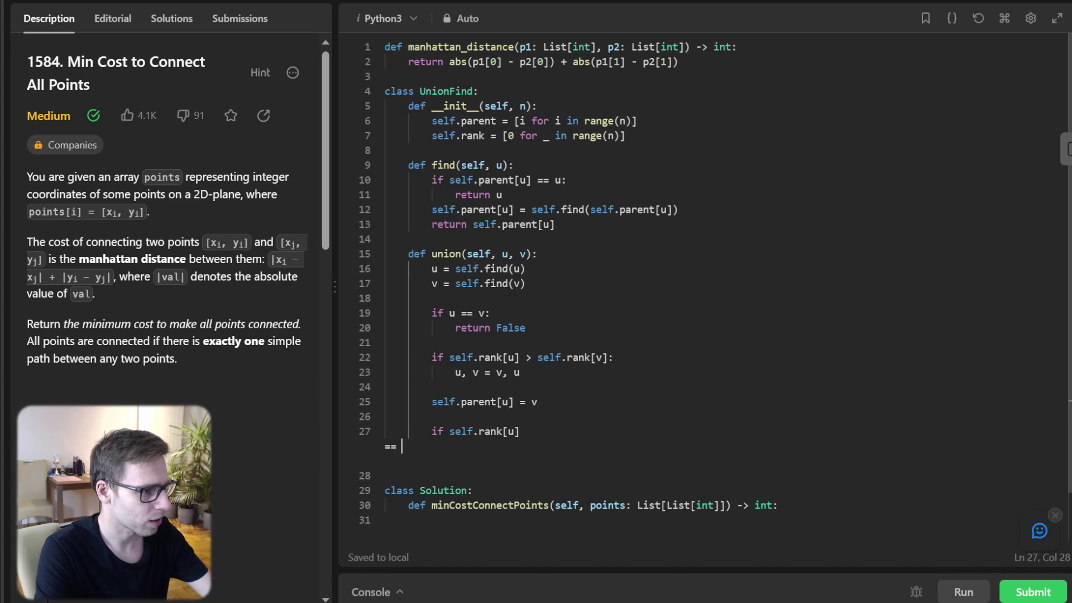
pyautogui.write('self.rank[v]:')
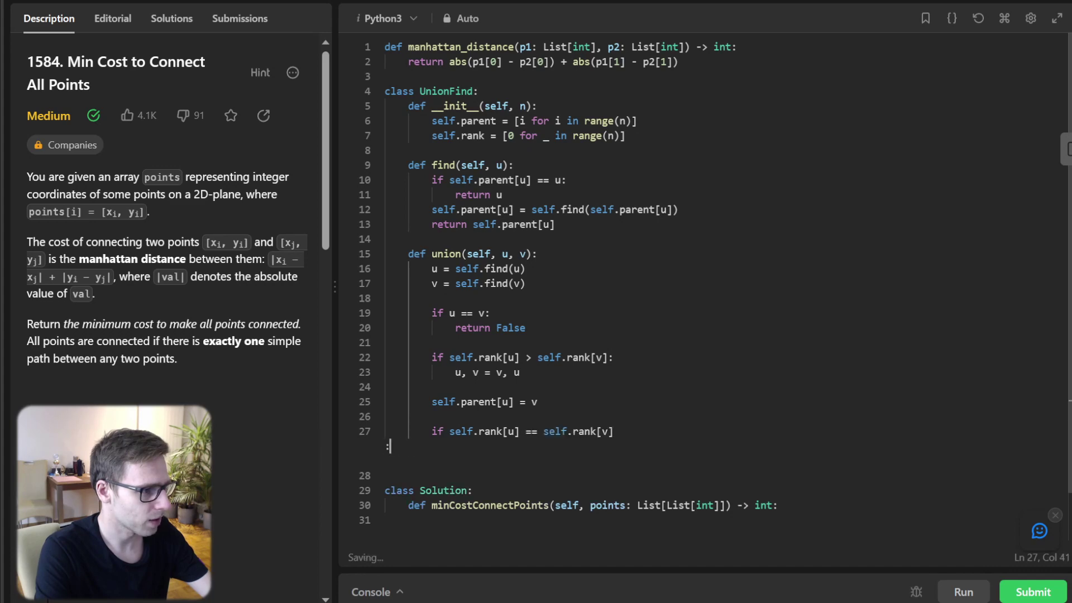
pyautogui.press('Return')
pyautogui.write('self.')
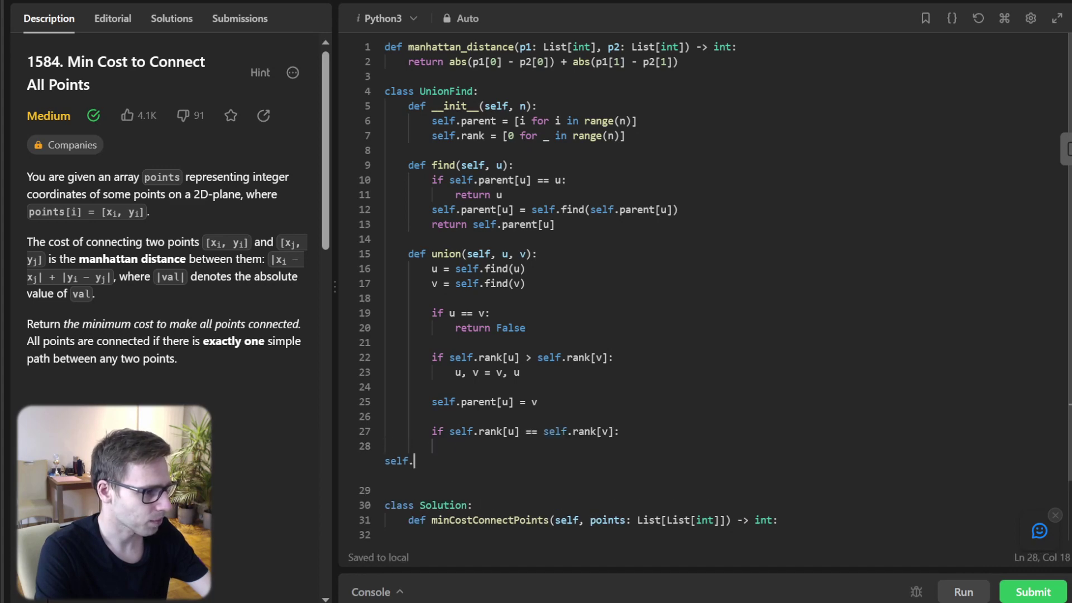
pyautogui.write('rank[v] += 1')
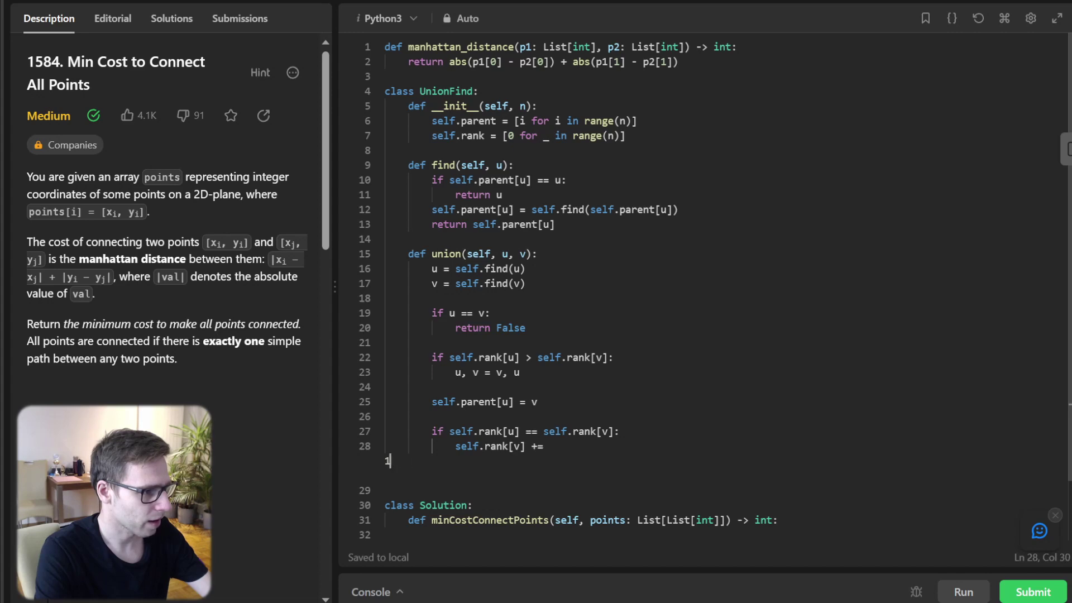
pyautogui.press('Return')
pyautogui.press('Return')
pyautogui.press('BackSpace')
pyautogui.press('BackSpace')
pyautogui.write('re')
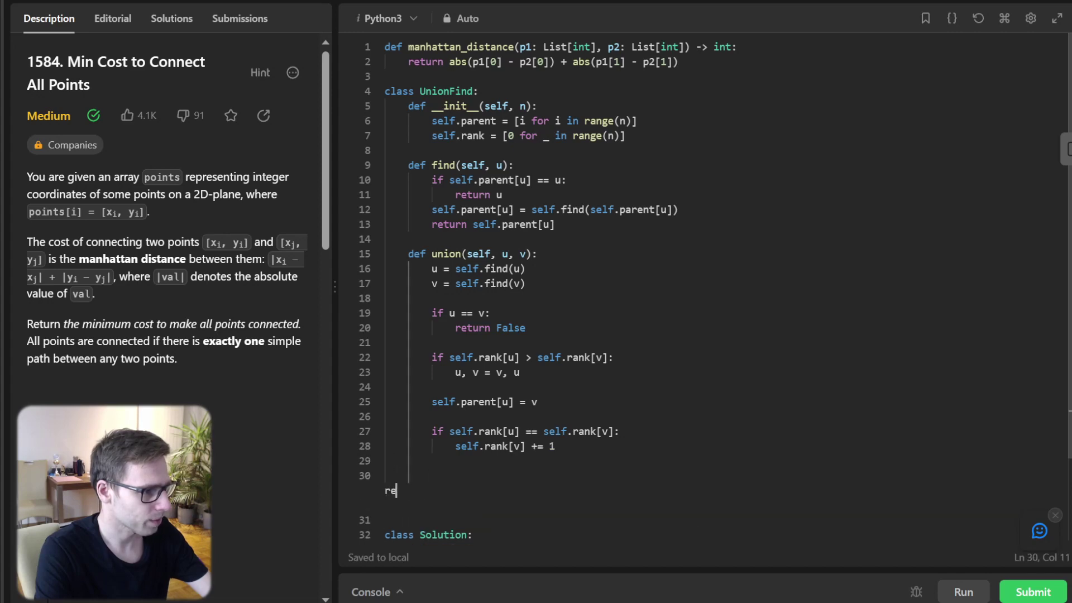
pyautogui.write('turn True')
pyautogui.press('Return')
pyautogui.press('BackSpace')
pyautogui.press('BackSpace')
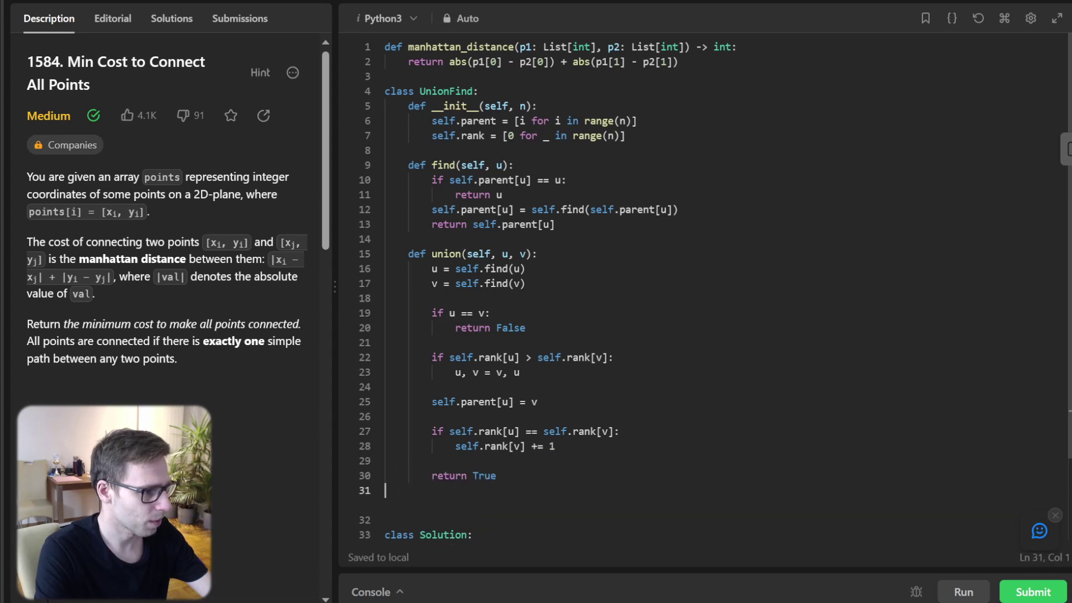
pyautogui.press('Delete')
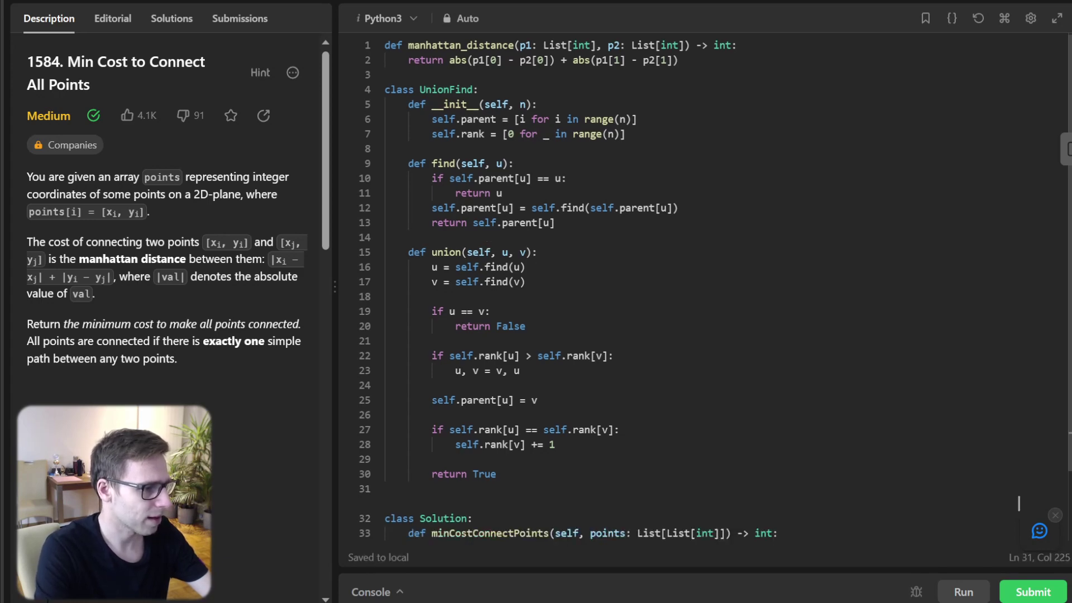
# Step: Remove the stray blank line and line 31's trailing spaces after the union method
pyautogui.press('Delete')
pyautogui.hotkey('ctrl', 'z')
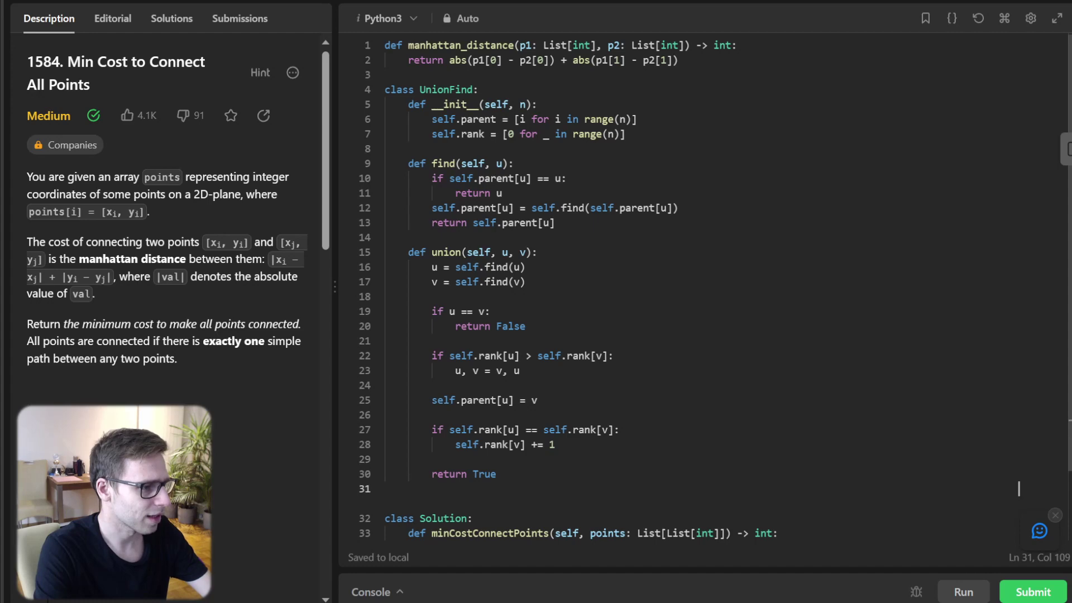
pyautogui.click(620, 489)
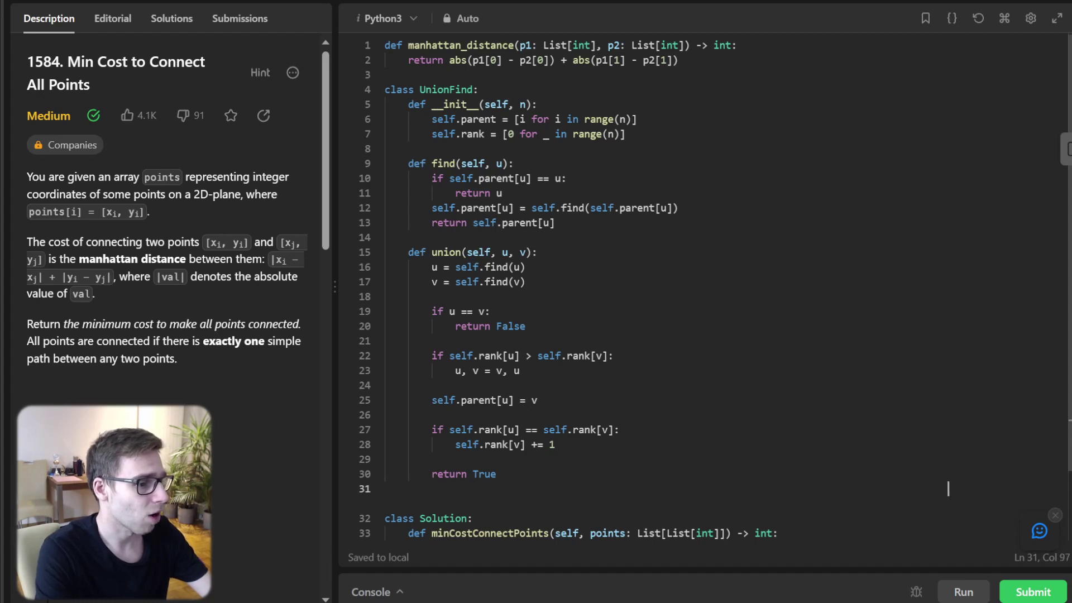
pyautogui.hotkey('ctrl', 'BackSpace')
pyautogui.hotkey('ctrl', 'BackSpace')
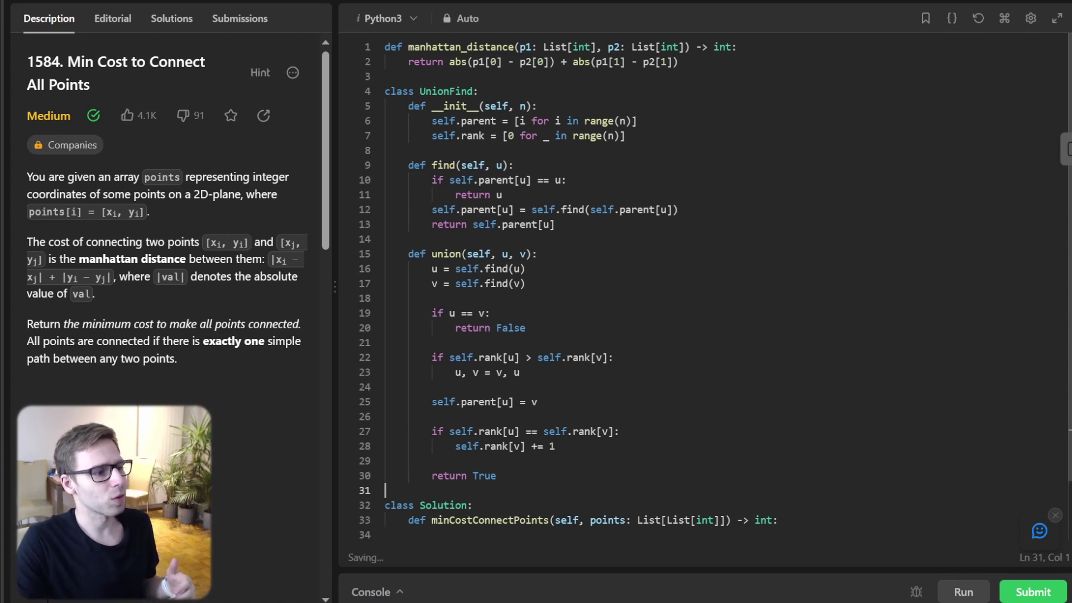
pyautogui.scroll(-2, 670, 293)
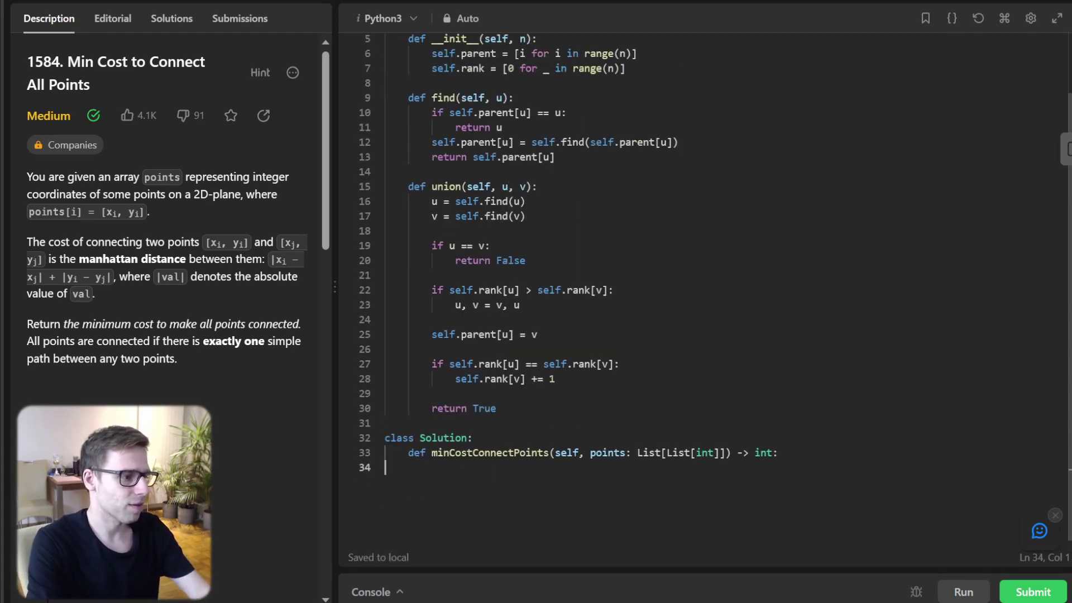
pyautogui.click(587, 467)
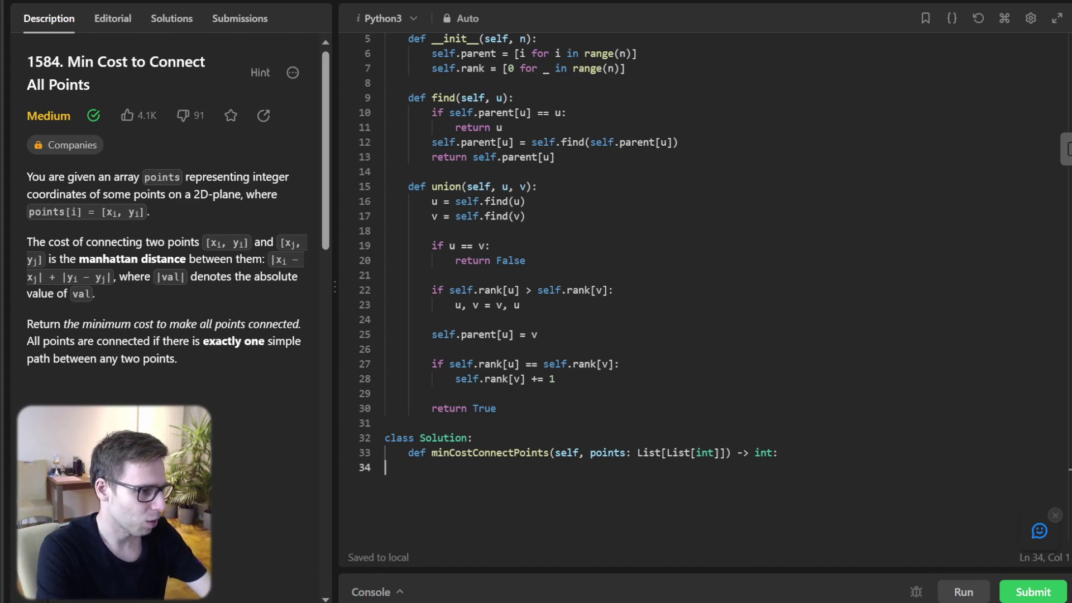
# Step: Inside minCostConnectPoints, create uf = UnionFind(n) and an empty edges list
pyautogui.press('Tab')
pyautogui.write('n')
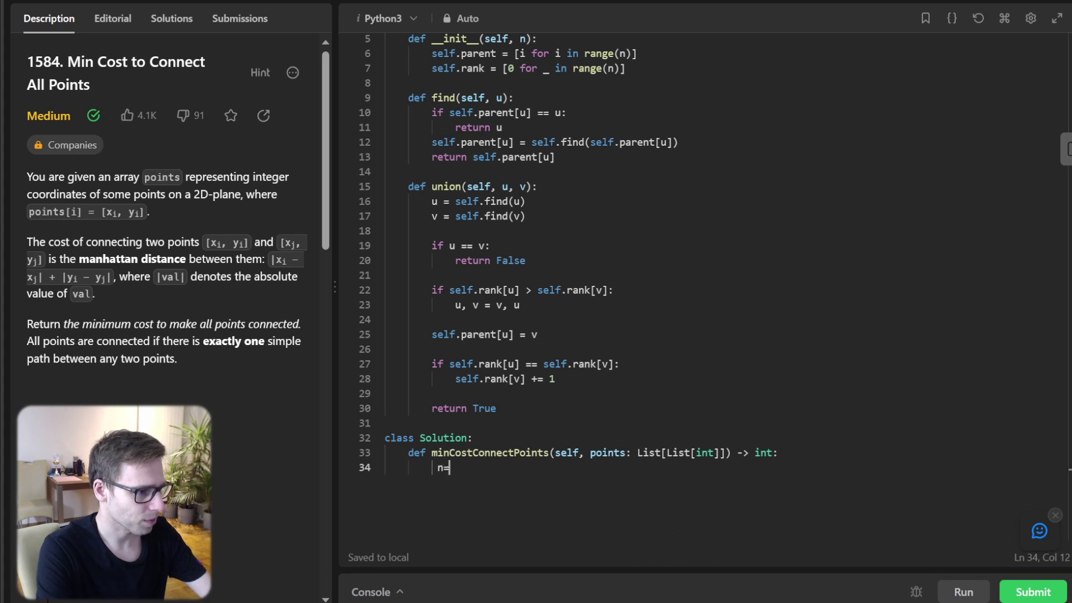
pyautogui.press('BackSpace')
pyautogui.press('BackSpace')
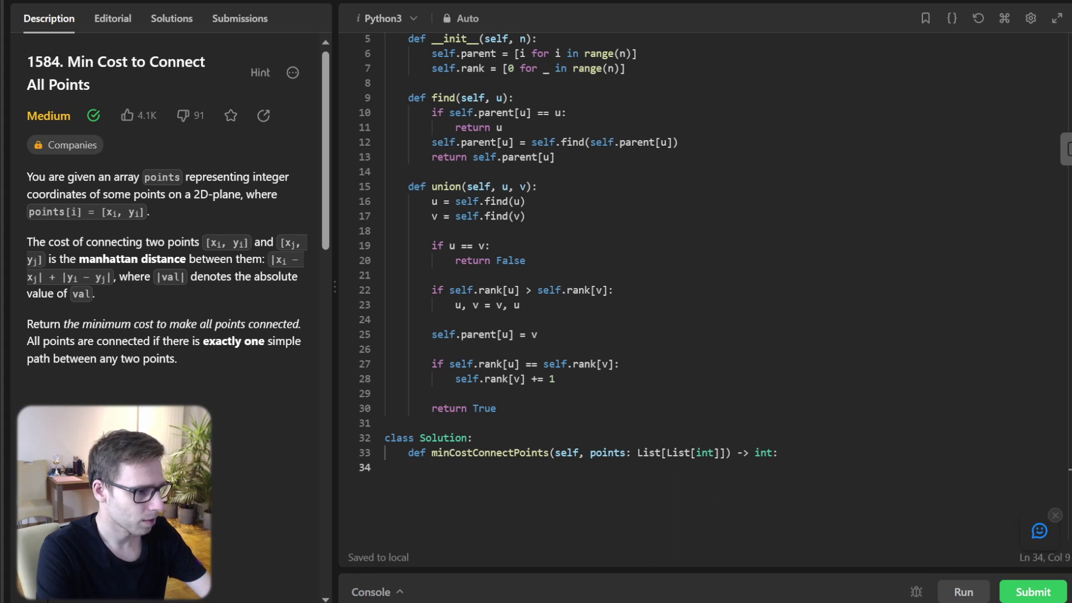
pyautogui.write('n = le')
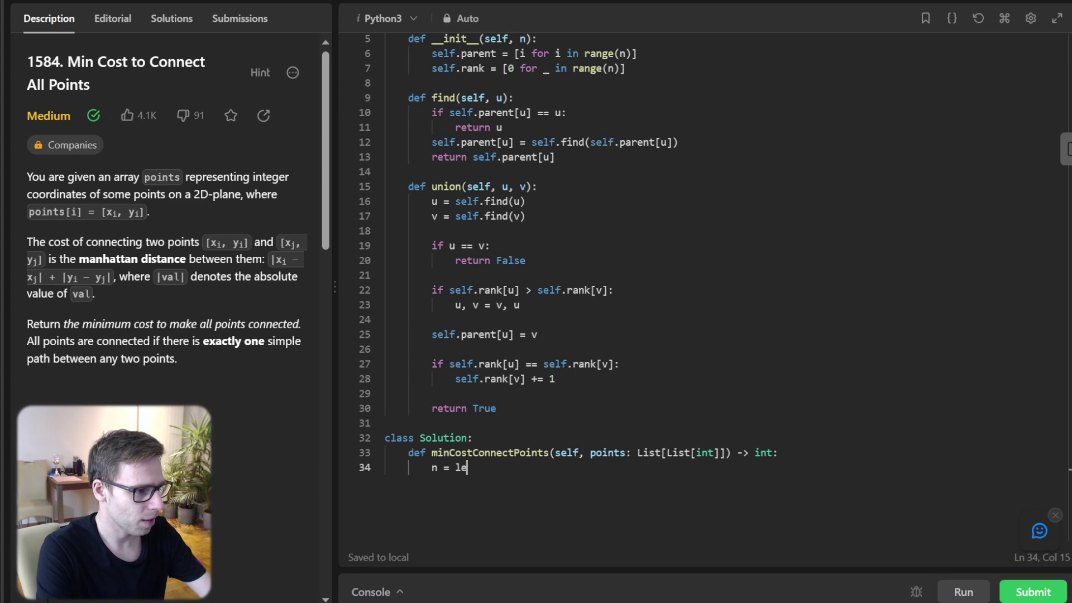
pyautogui.write('n(pi')
pyautogui.write('oi')
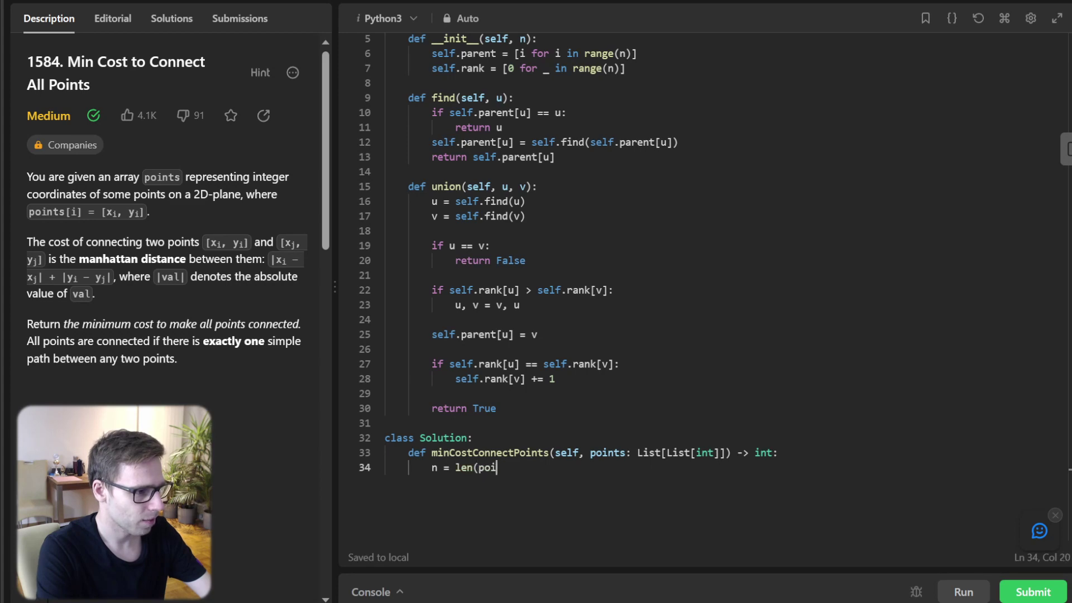
pyautogui.write(')')
pyautogui.press('Return')
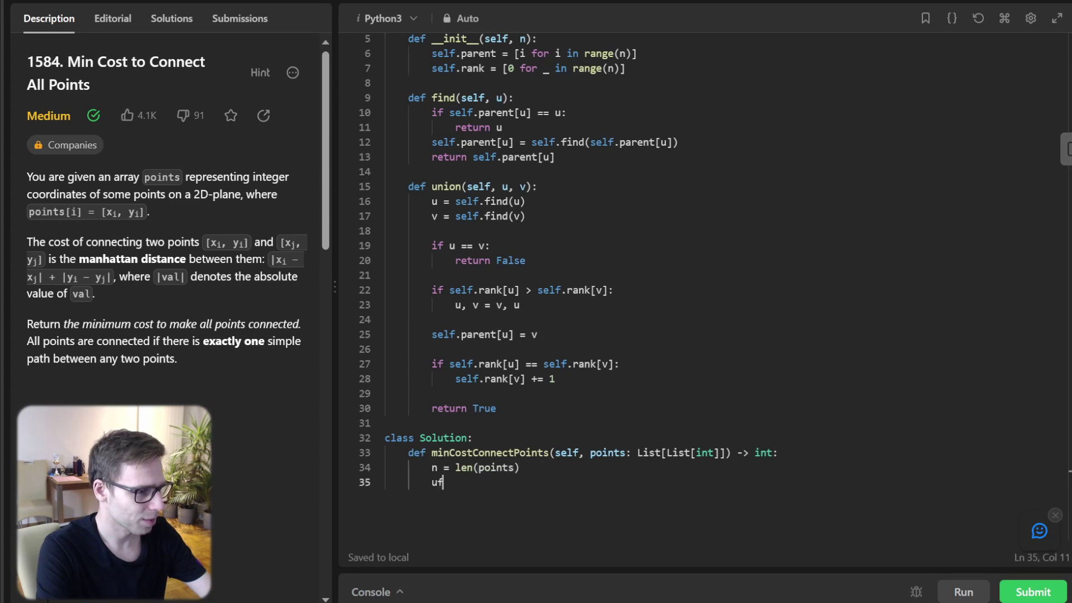
pyautogui.write('uf = UnionFind(n)')
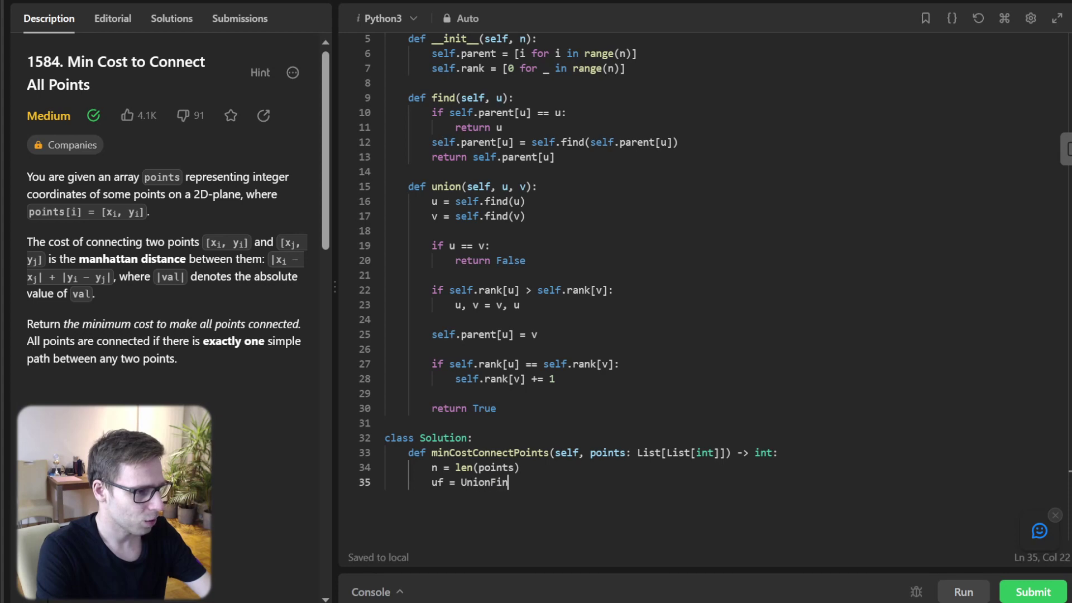
pyautogui.press('Return')
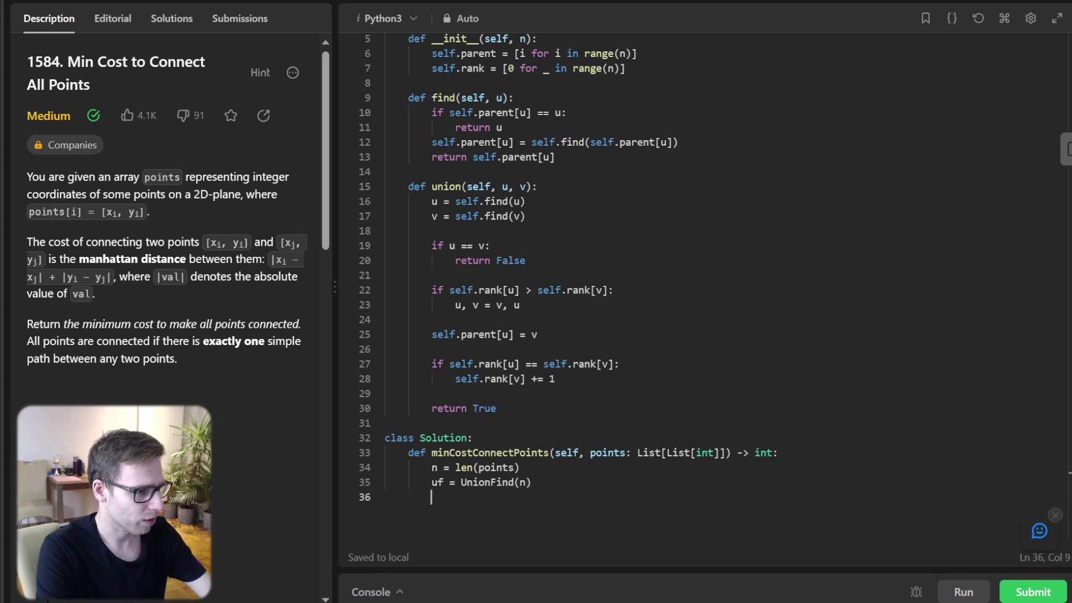
pyautogui.press('Return')
pyautogui.write('edges =')
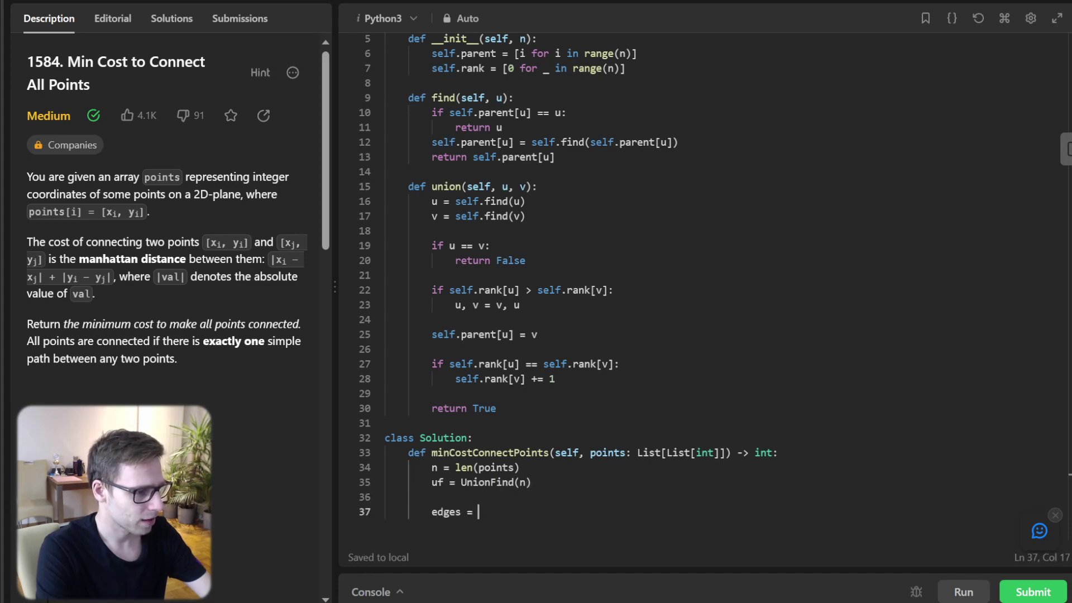
pyautogui.write('[]')
# Step: Loop over every point pair, pushing (manhattan distance, i, j) onto the edges heap
pyautogui.press('Return')
pyautogui.press('Return')
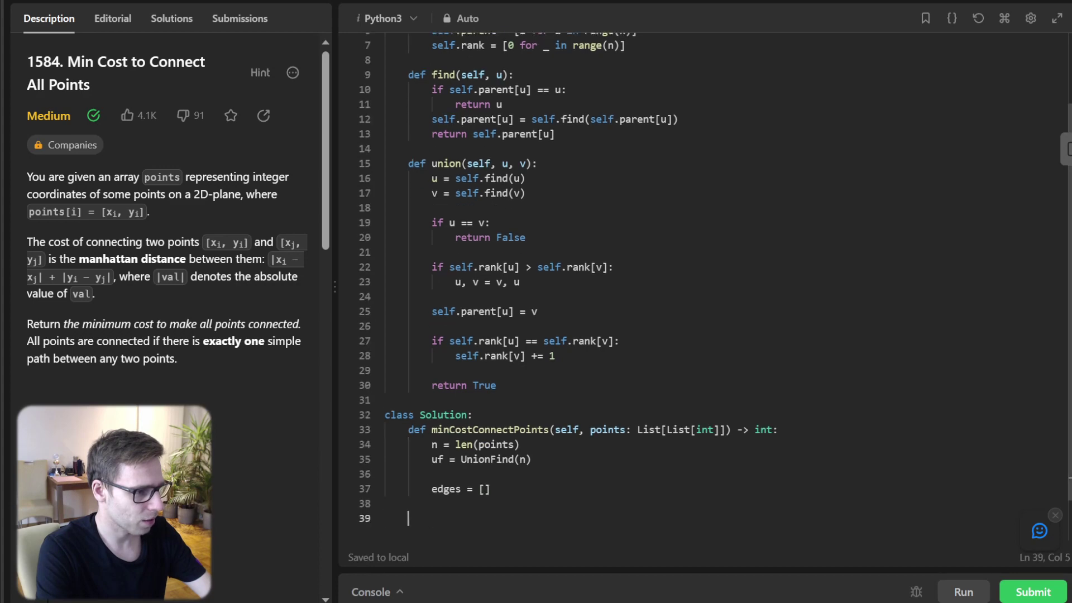
pyautogui.write('for i in')
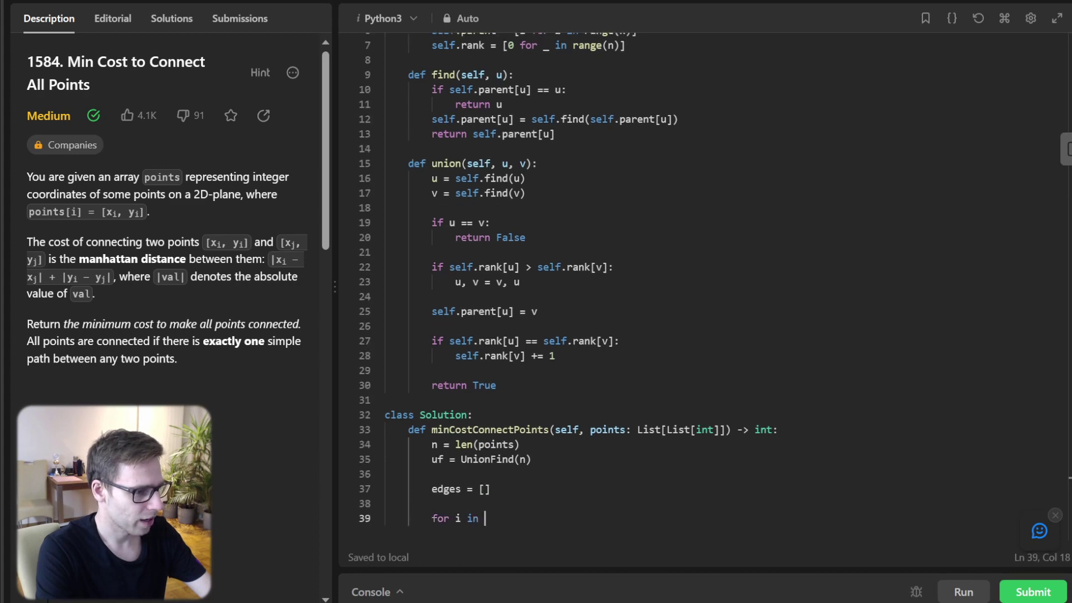
pyautogui.write(' range(n):')
pyautogui.press('Return')
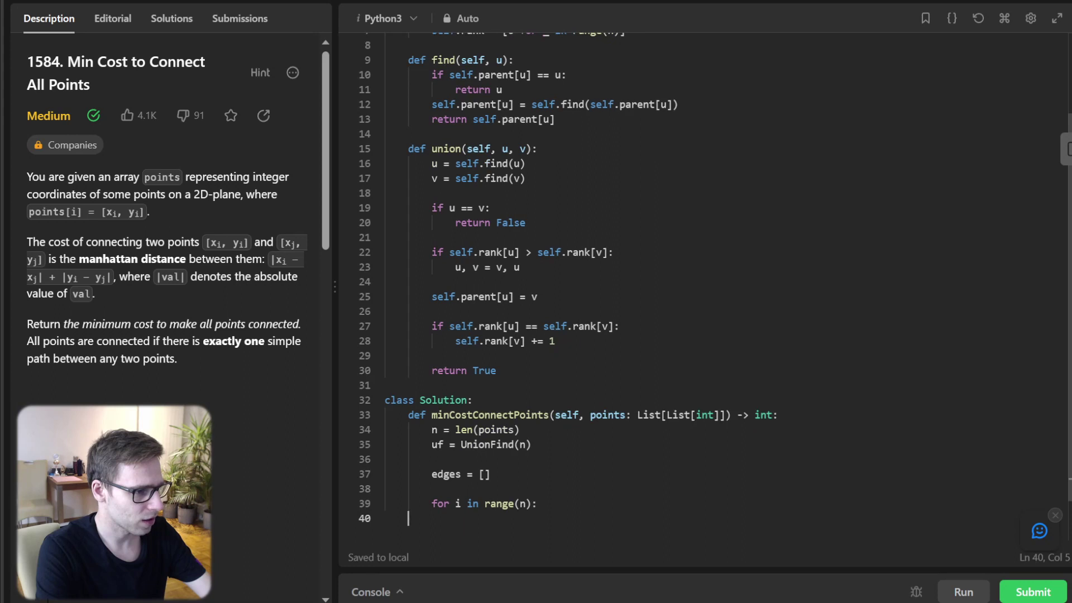
pyautogui.write('for j i')
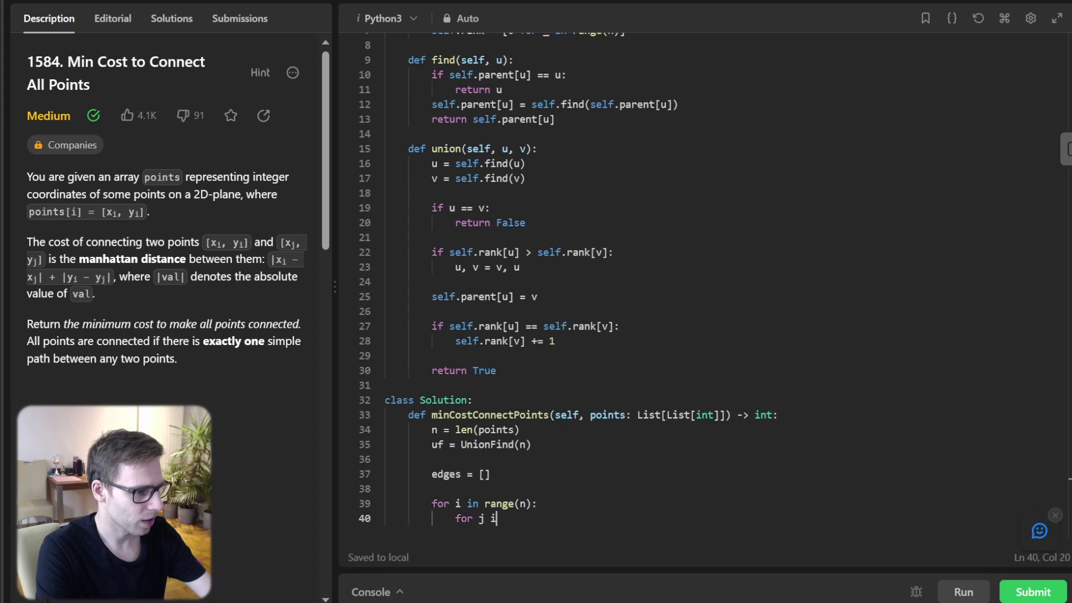
pyautogui.write('n range(i+')
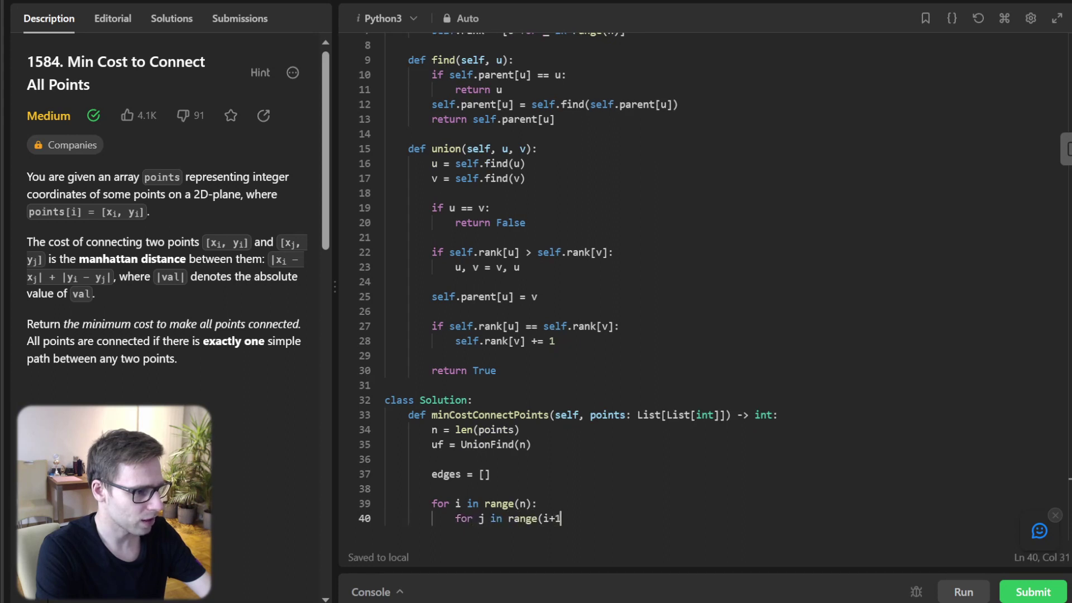
pyautogui.write('1, n):')
pyautogui.press('Return')
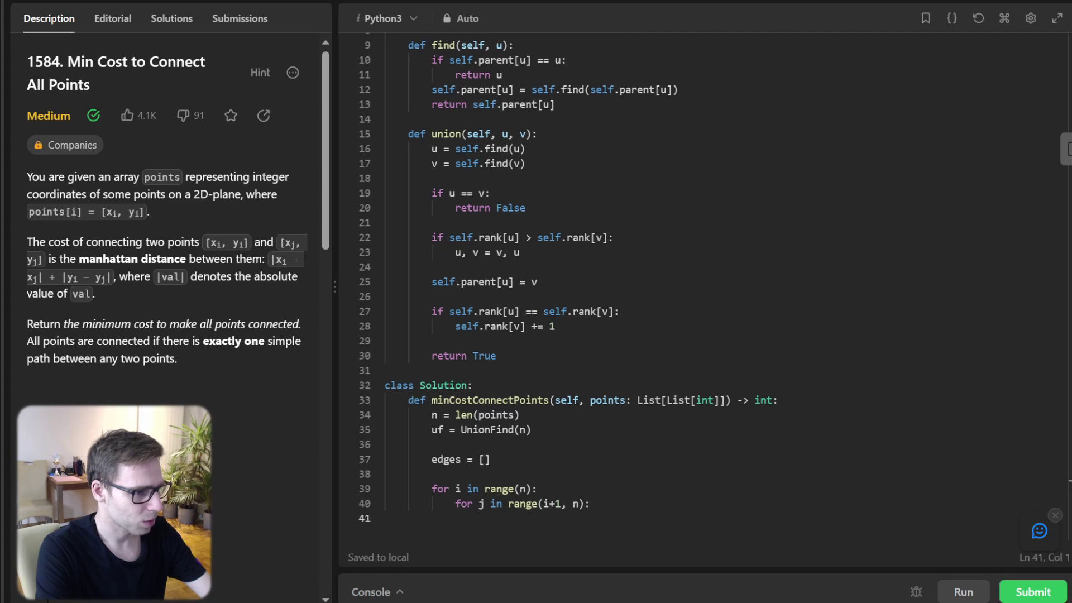
pyautogui.press('Tab')
pyautogui.press('Tab')
pyautogui.press('Tab')
pyautogui.write('dis')
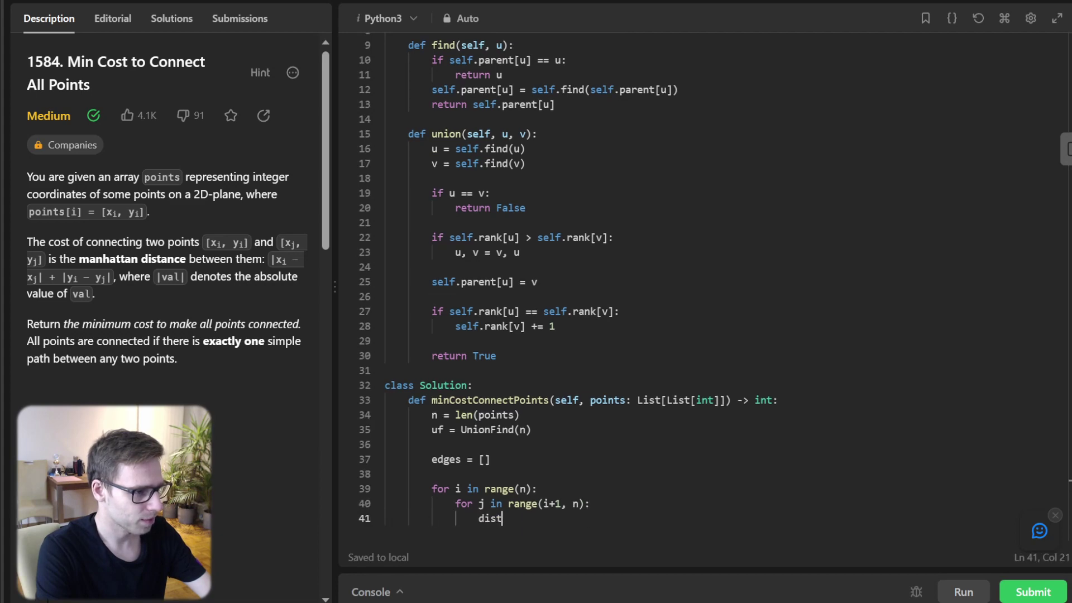
pyautogui.write('tance = manha')
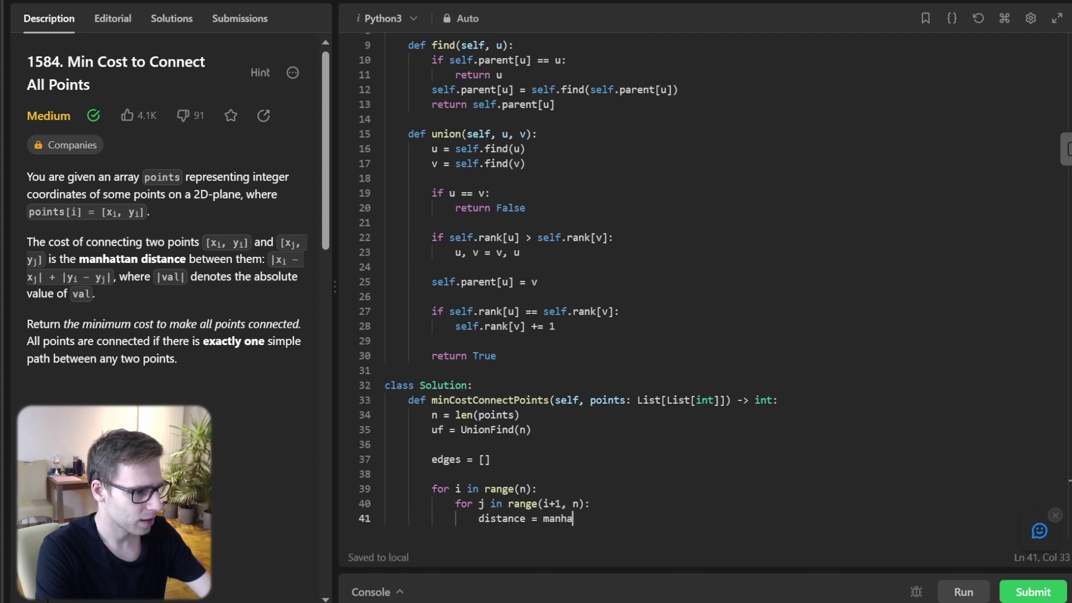
pyautogui.write('ttand_i')
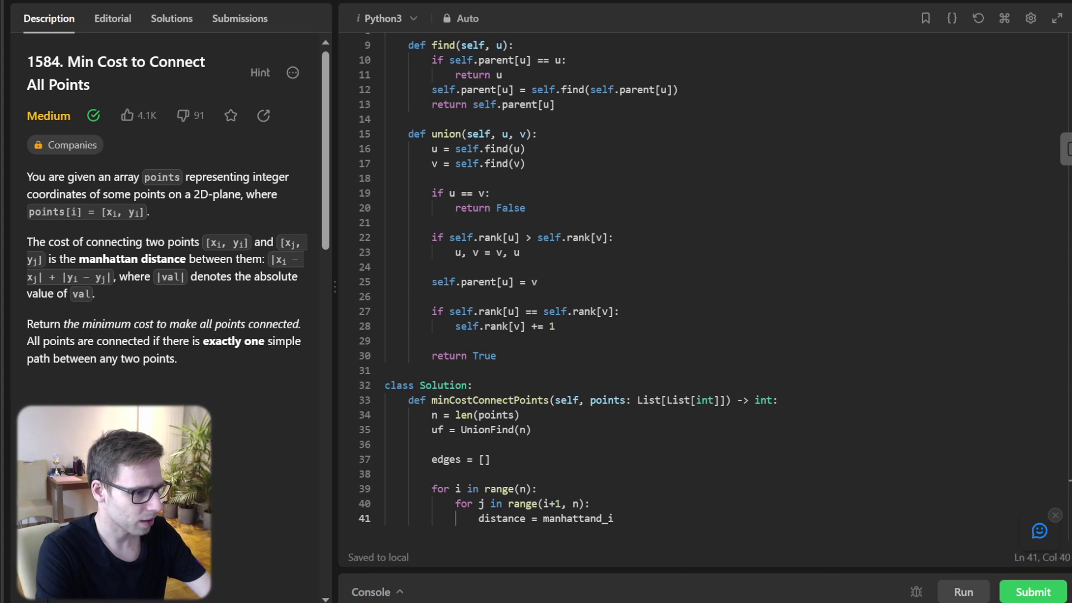
pyautogui.press('BackSpace')
pyautogui.press('BackSpace')
pyautogui.press('BackSpace')
pyautogui.write('_distance')
pyautogui.write('(points[i], ')
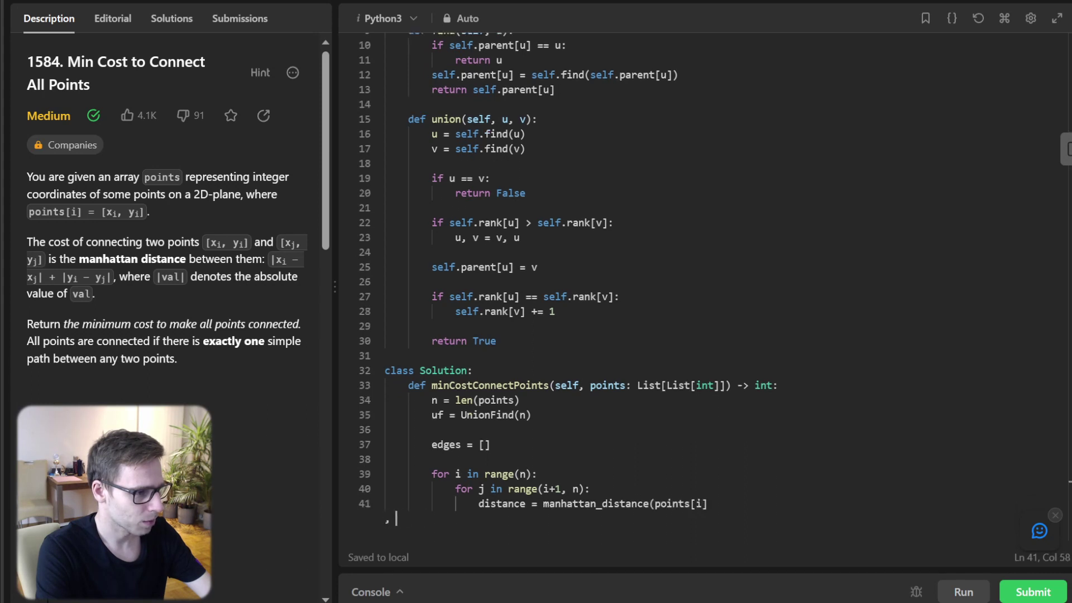
pyautogui.write('points[j])')
pyautogui.press('Return')
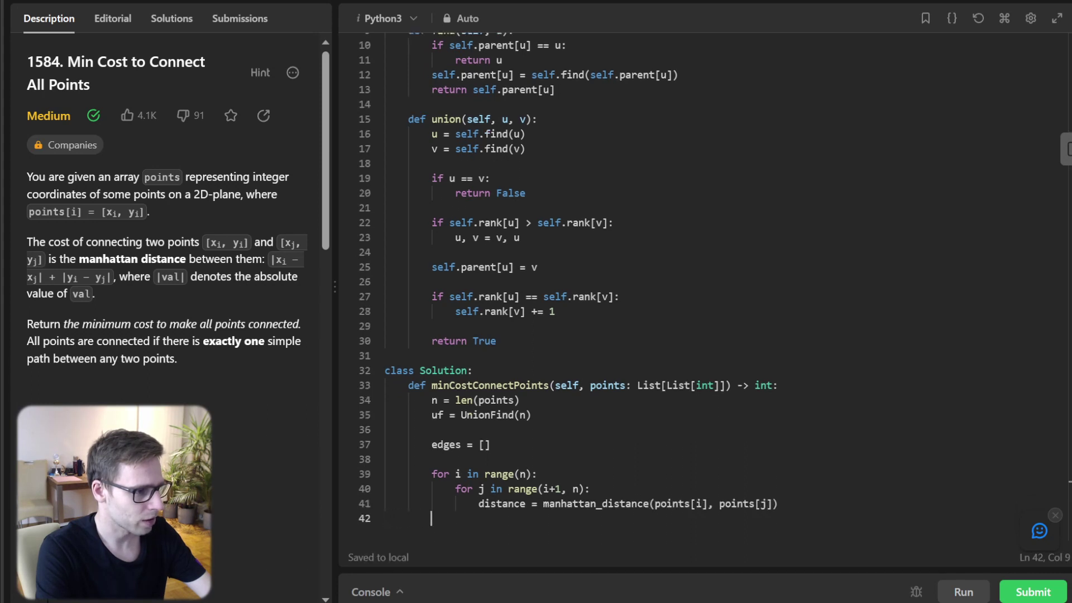
pyautogui.press('Tab')
pyautogui.press('Tab')
pyautogui.write('heappush(')
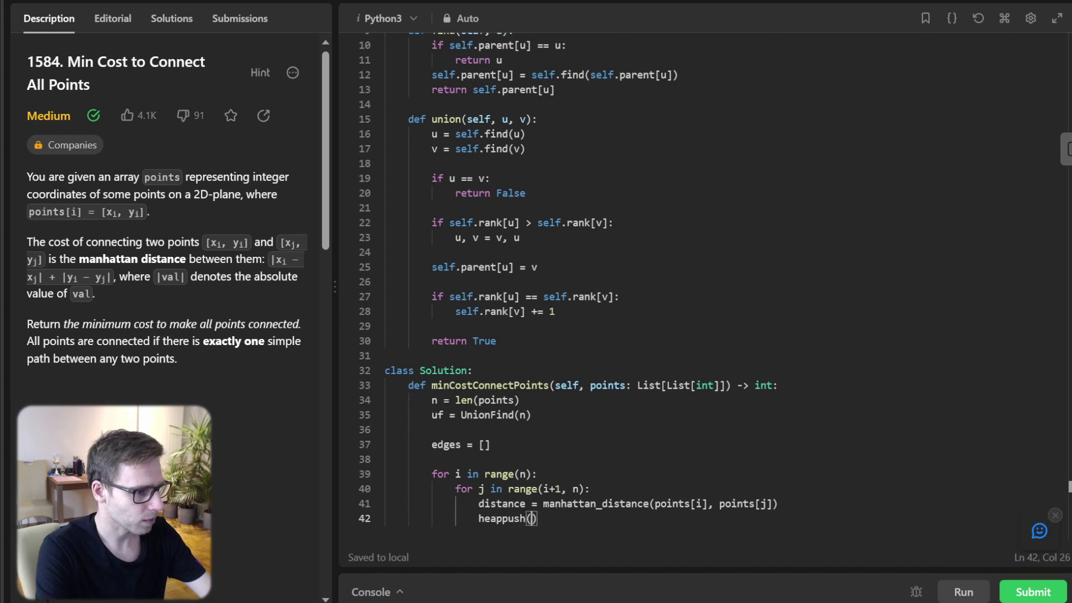
pyautogui.write('edges, (dista')
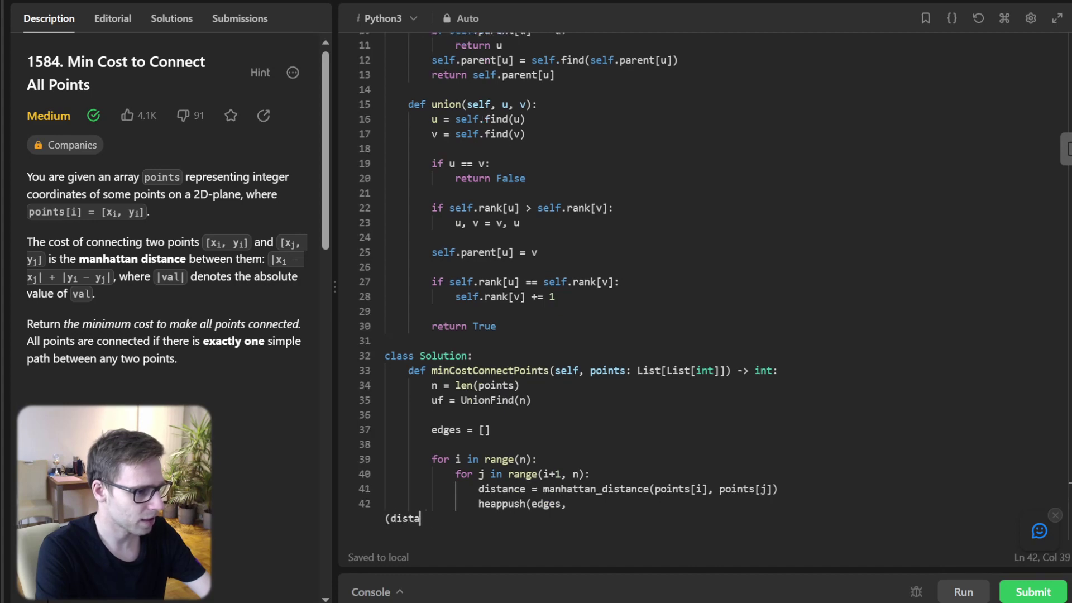
pyautogui.write('nce, i, j)')
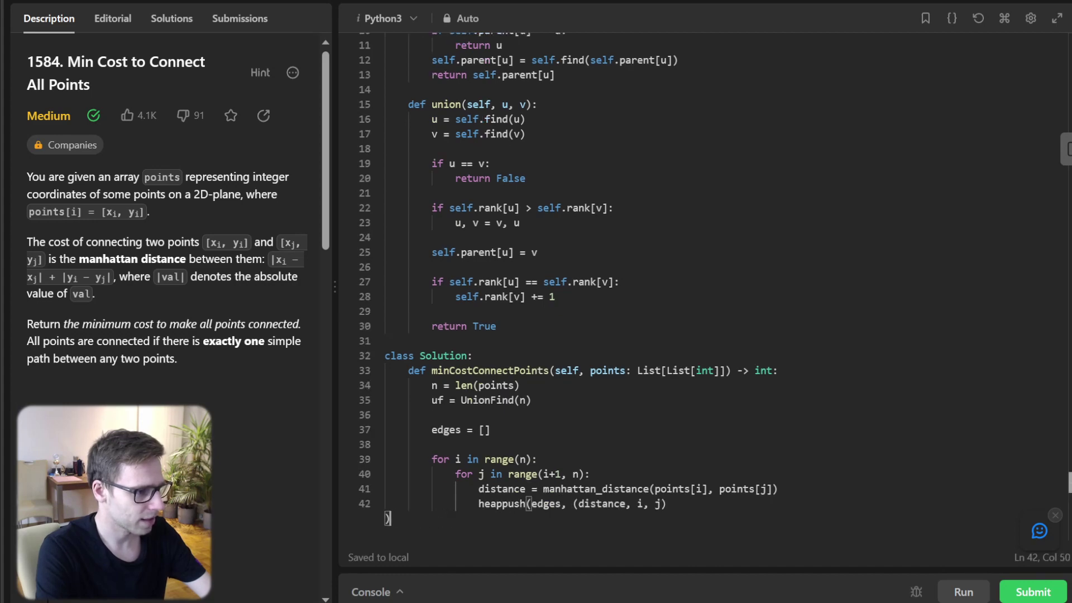
pyautogui.press('Return')
pyautogui.press('Return')
# Step: Initialize mst_weight and mst_edges to 0 and begin the while loop
pyautogui.hotkey('shift', 'Tab')
pyautogui.hotkey('shift', 'Tab')
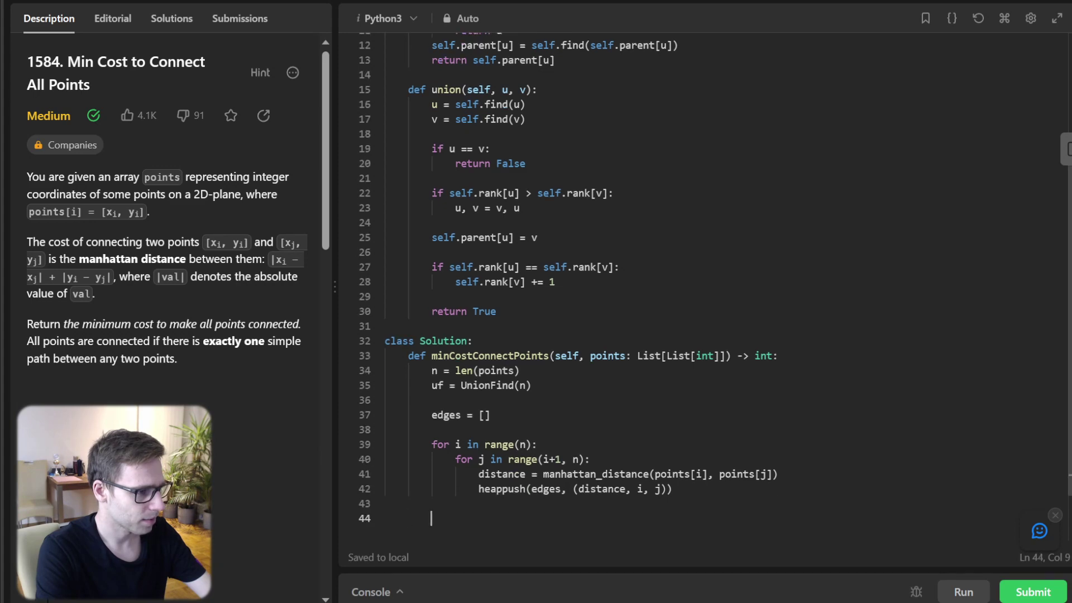
pyautogui.write('mst_weight ')
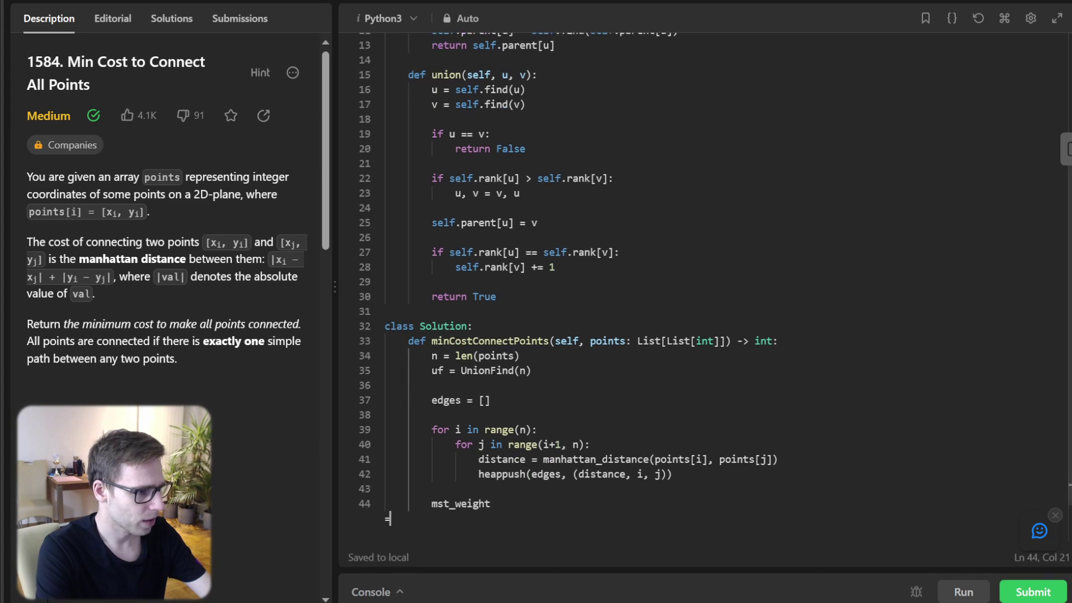
pyautogui.write('= 0')
pyautogui.press('Return')
pyautogui.write('mst')
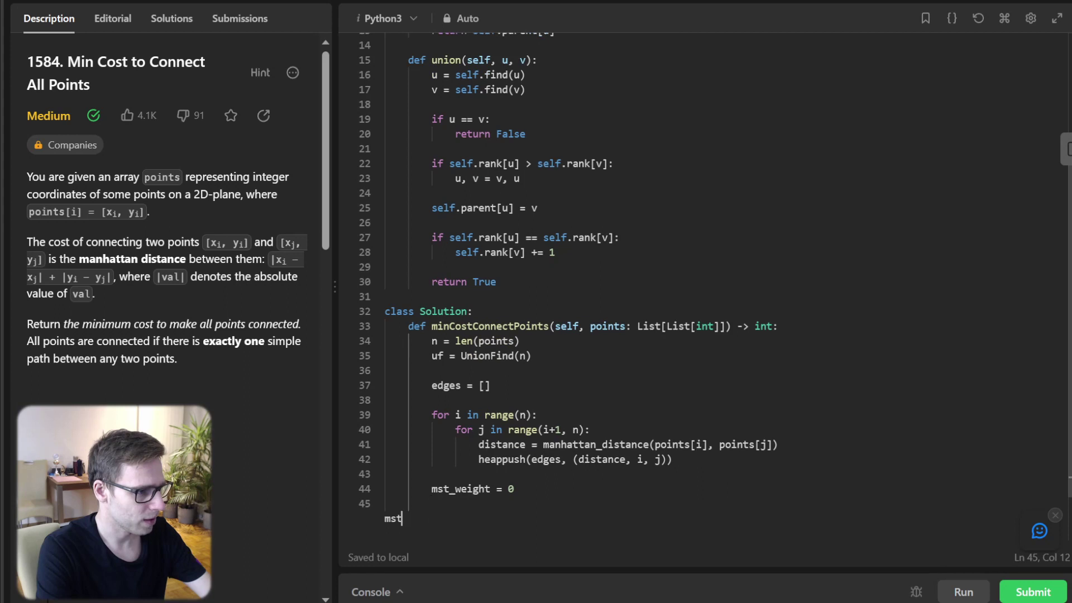
pyautogui.write('_edges = ')
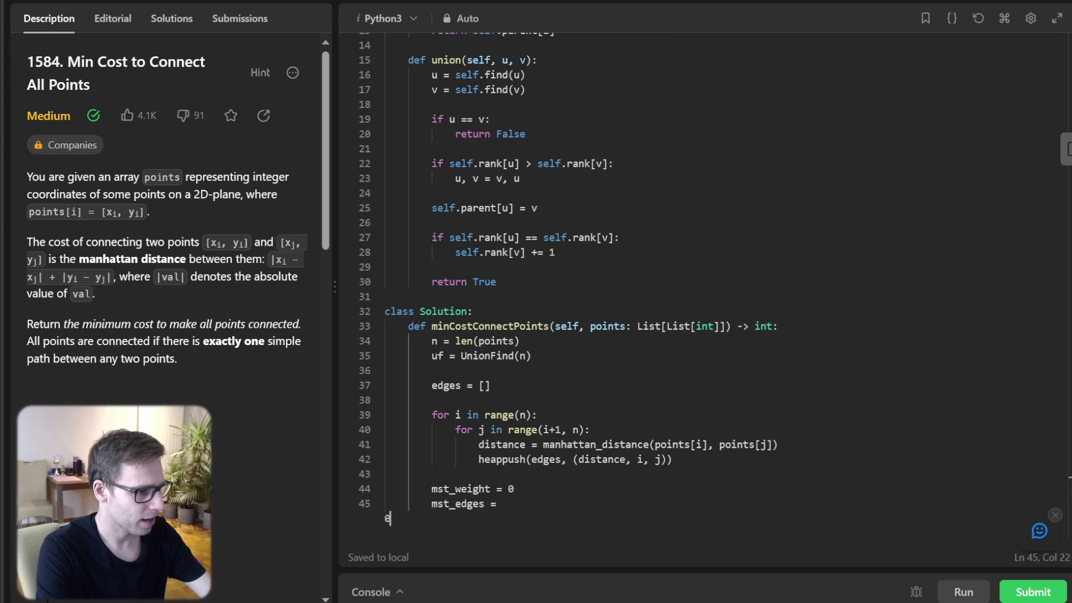
pyautogui.write('0')
pyautogui.press('Return')
pyautogui.press('Return')
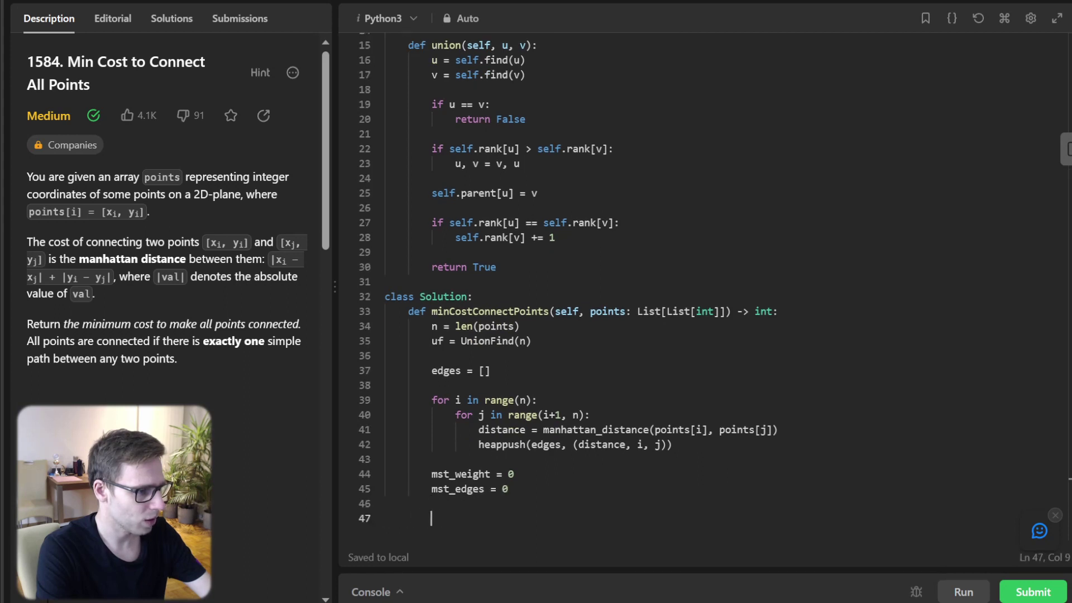
pyautogui.write('whilee')
pyautogui.press('BackSpace')
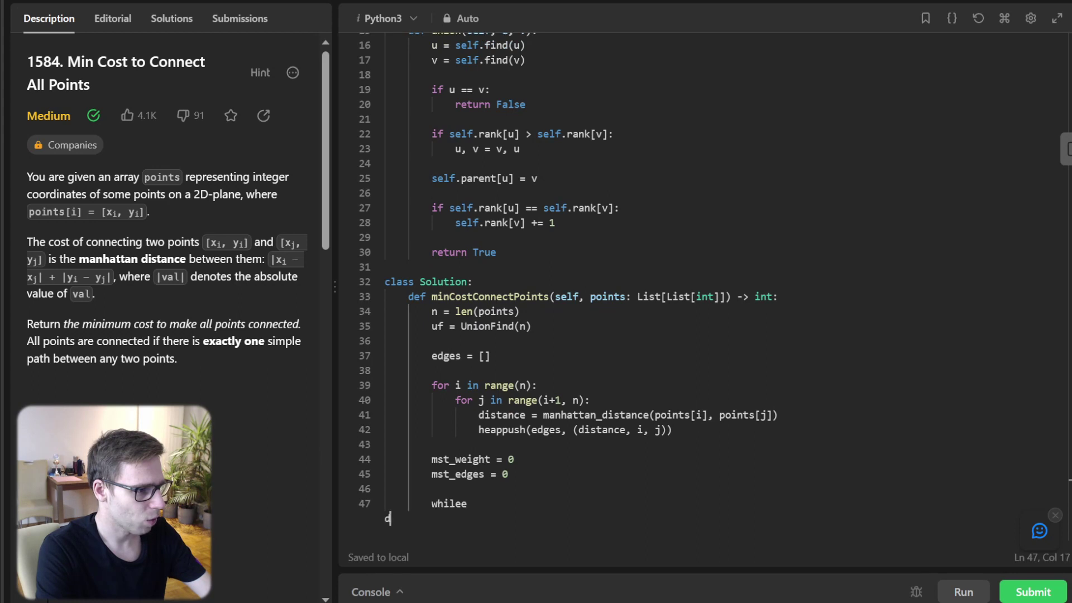
pyautogui.write('e')
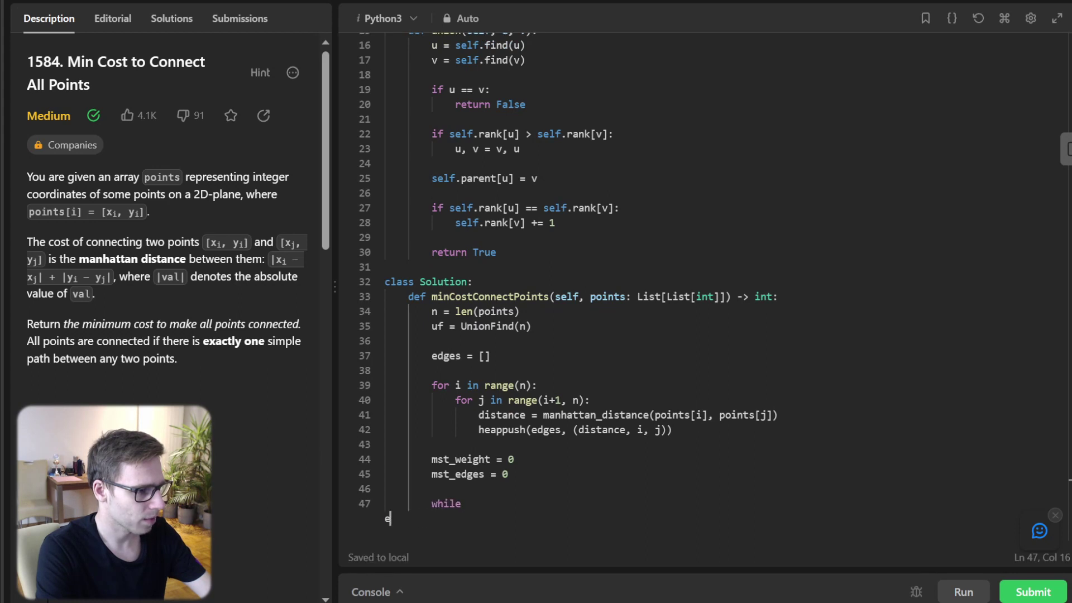
pyautogui.write('dges:')
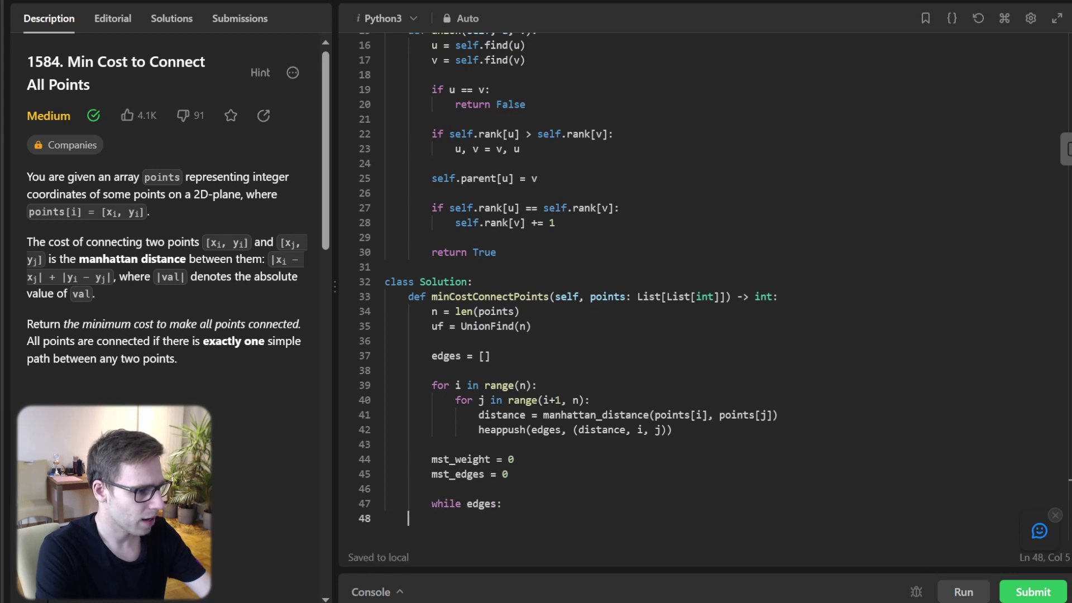
# Step: Pop the cheapest edge, and when uf.union succeeds, add its weight and count it
pyautogui.press('Return')
pyautogui.write('w')
pyautogui.press('BackSpace')
pyautogui.press('BackSpace')
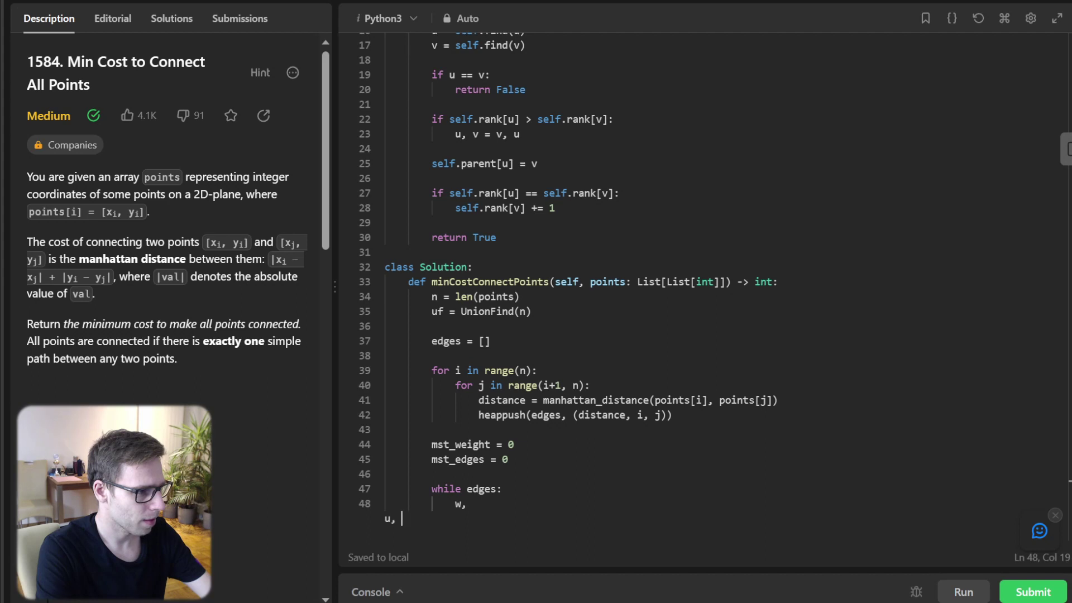
pyautogui.write('v = hea')
pyautogui.write('ppop(e')
pyautogui.write('dges)')
pyautogui.press('Return')
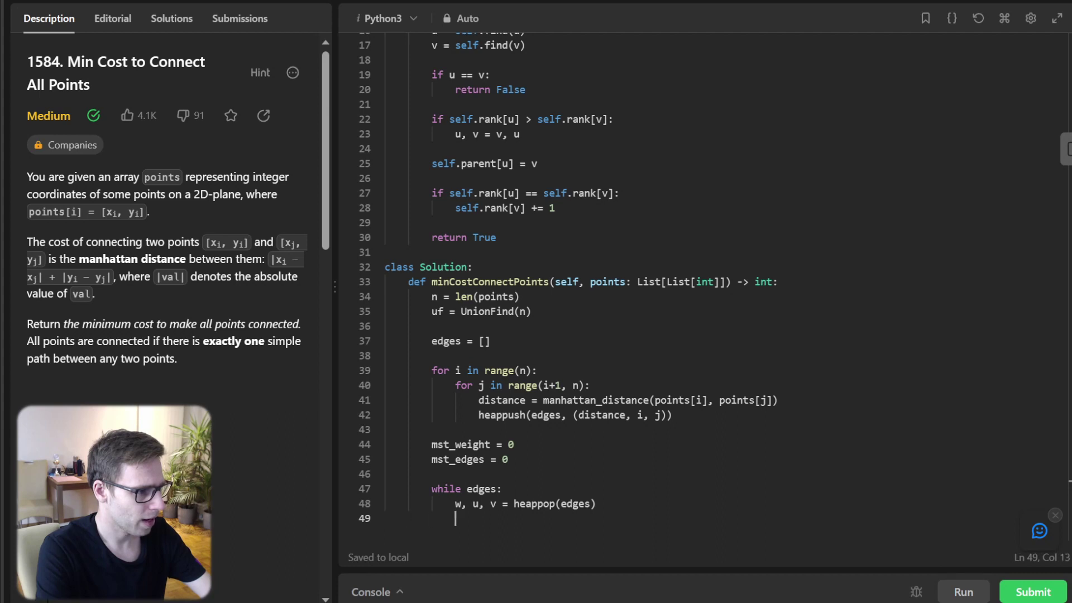
pyautogui.write('if uf.')
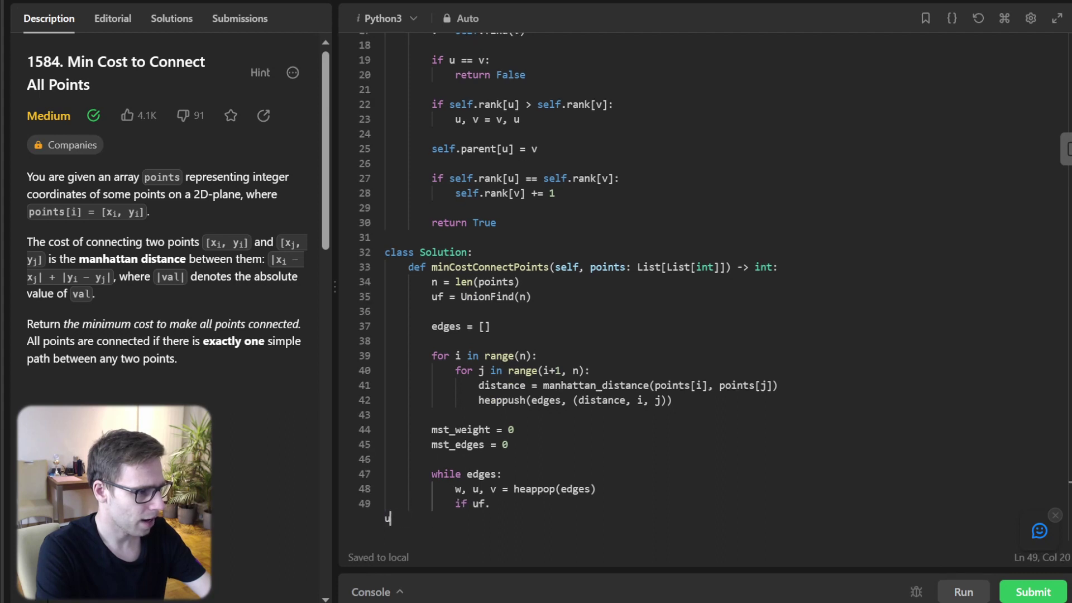
pyautogui.write('union(u, v):')
pyautogui.press('Return')
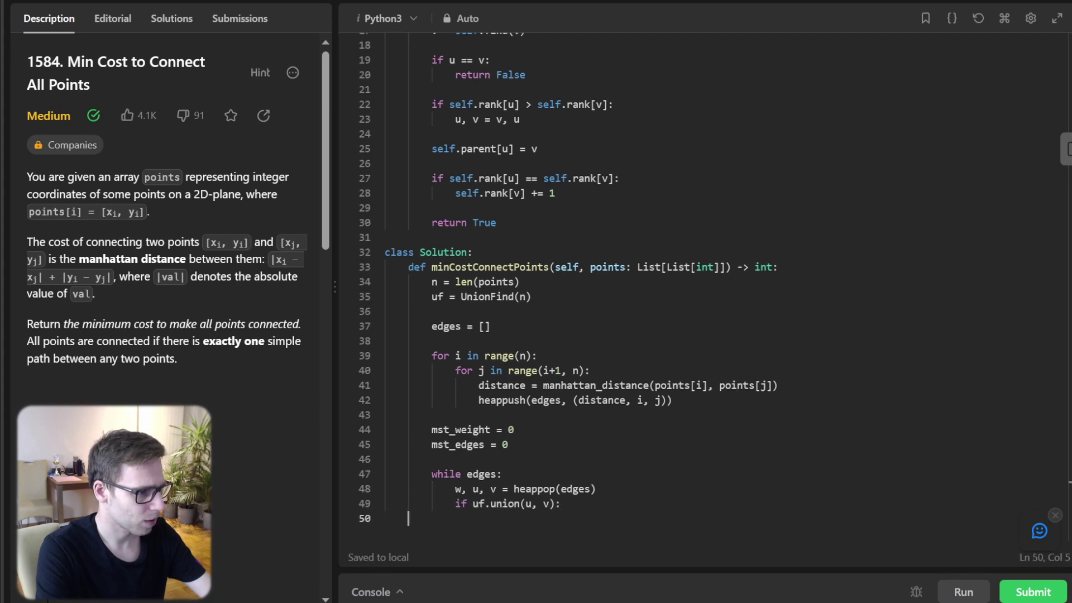
pyautogui.press('Tab')
pyautogui.press('Tab')
pyautogui.press('Tab')
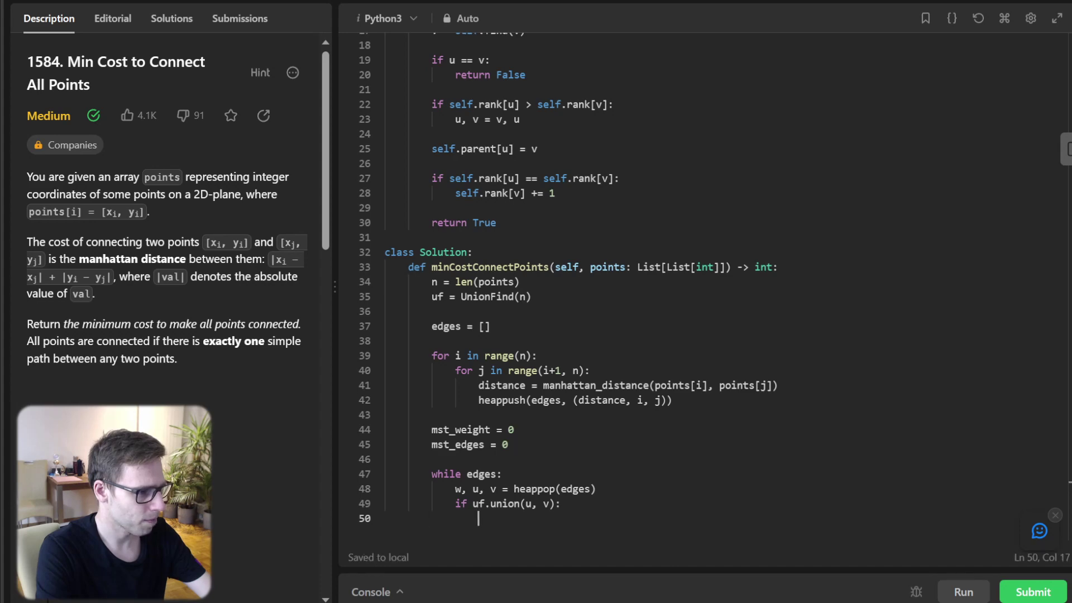
pyautogui.write('mst_weight += w')
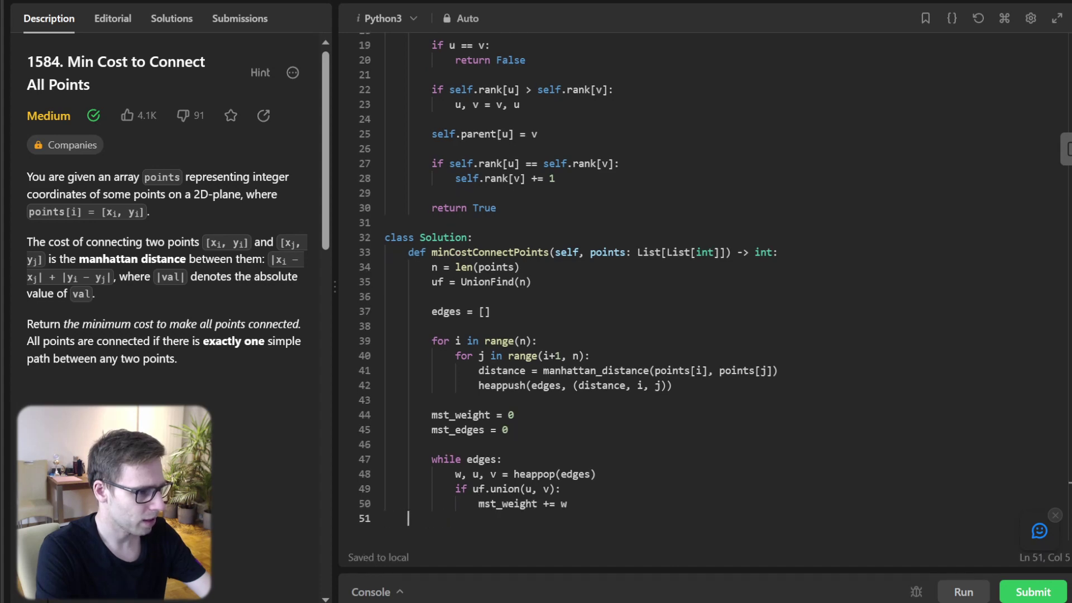
pyautogui.press('Return')
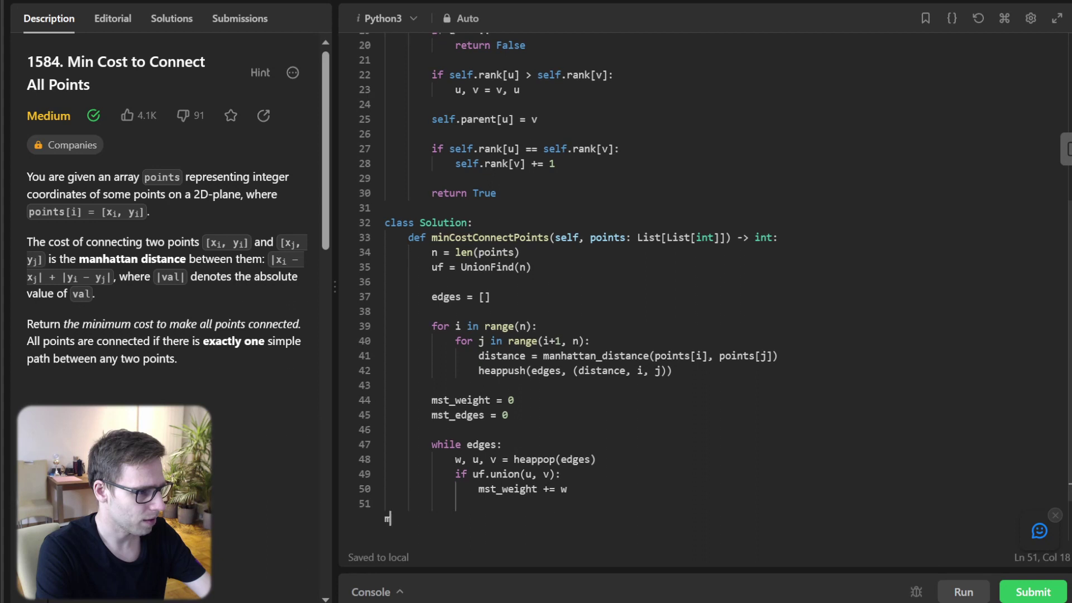
pyautogui.write('mst_edges +=')
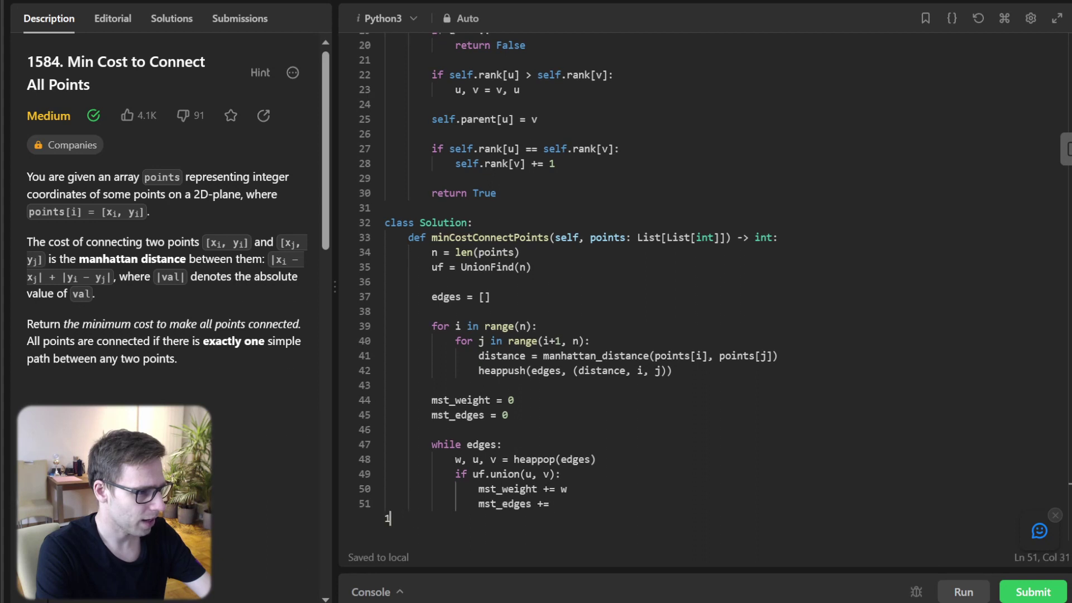
pyautogui.write(' 1')
pyautogui.press('Return')
pyautogui.press('Return')
pyautogui.write('if ')
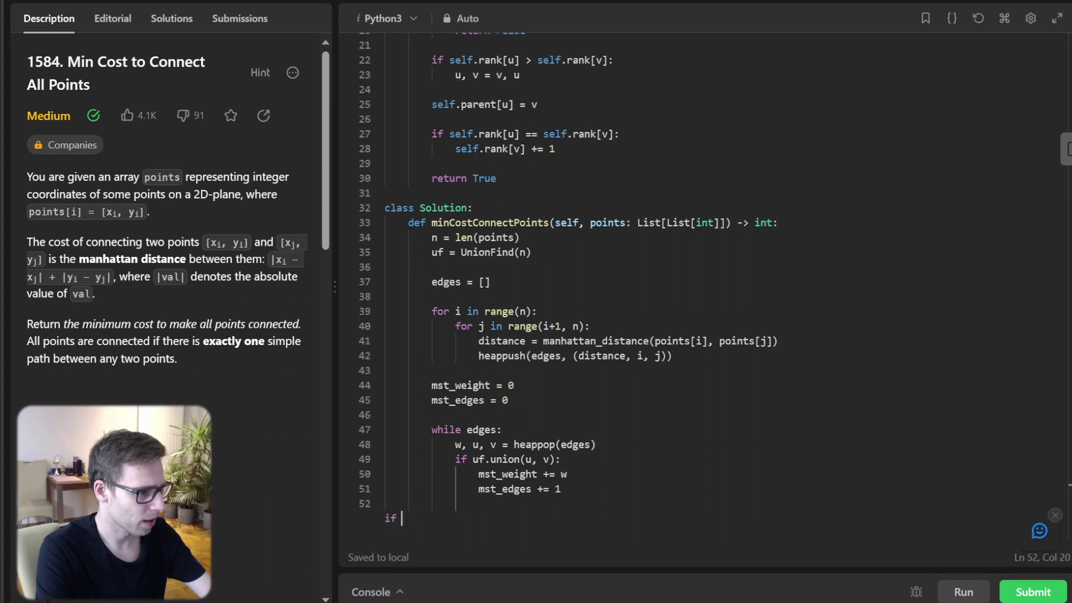
pyautogui.write('mst_edges ==')
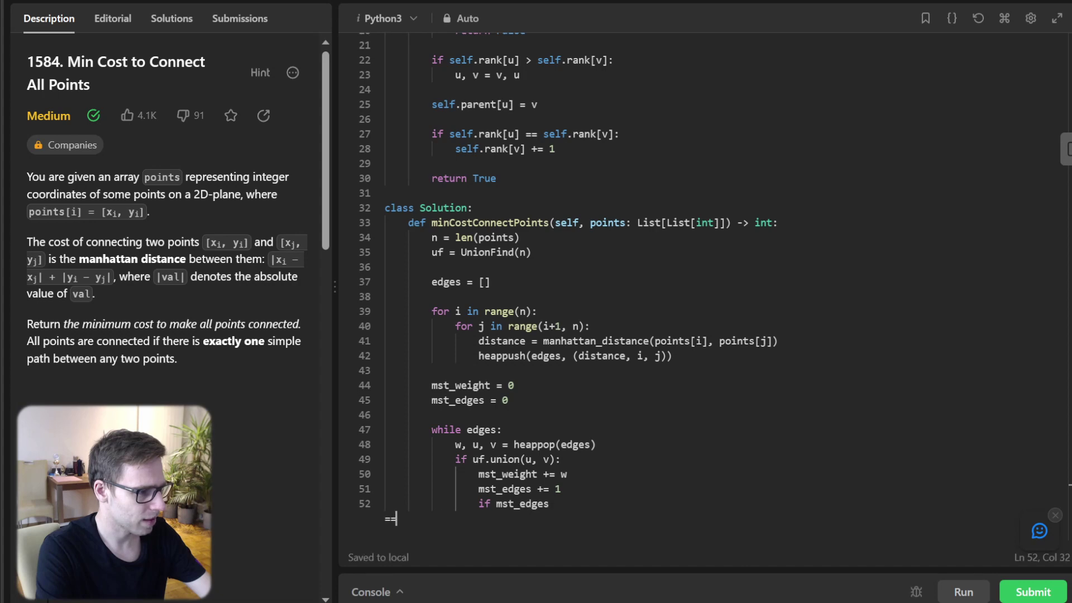
pyautogui.write(' n - 1:')
# Step: Break after n - 1 edges, return mst_weight, and select the new code for review
pyautogui.press('Return')
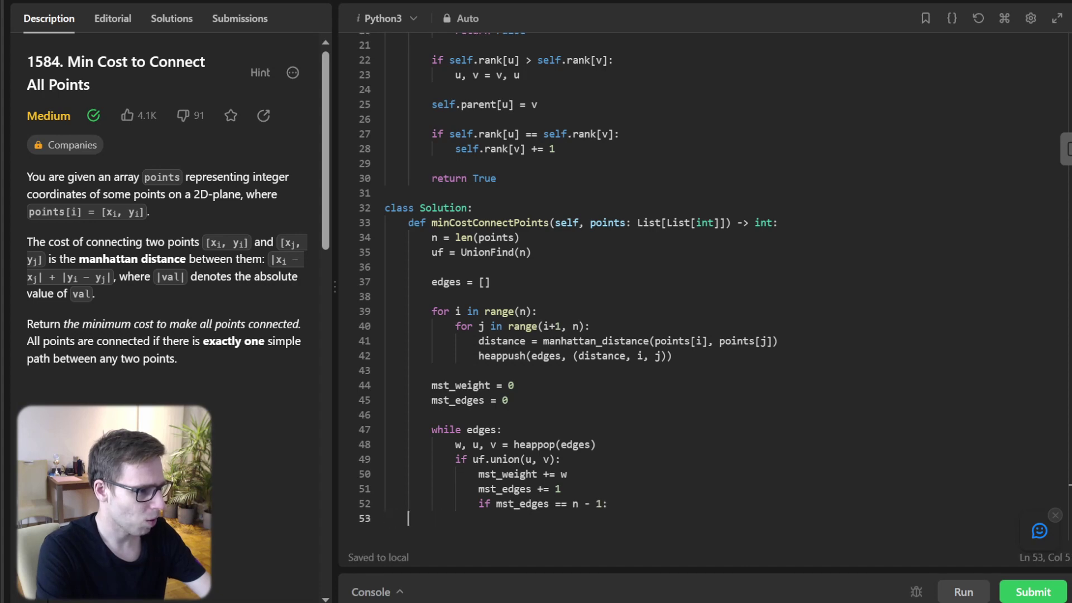
pyautogui.press('Tab')
pyautogui.press('Tab')
pyautogui.press('Tab')
pyautogui.write('break')
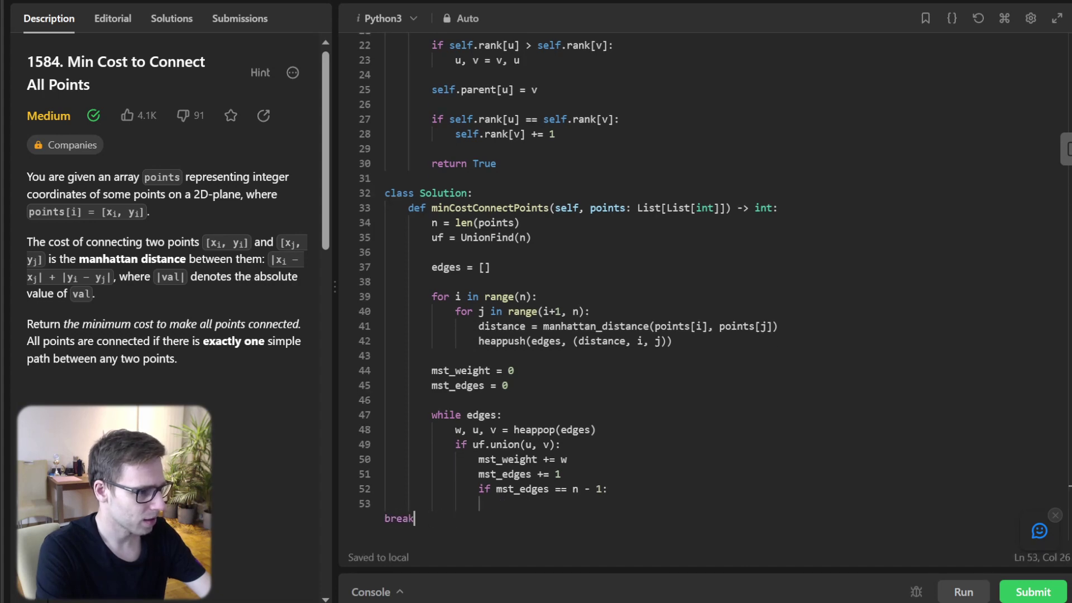
pyautogui.press('Return')
pyautogui.press('Return')
pyautogui.hotkey('shift', 'Tab')
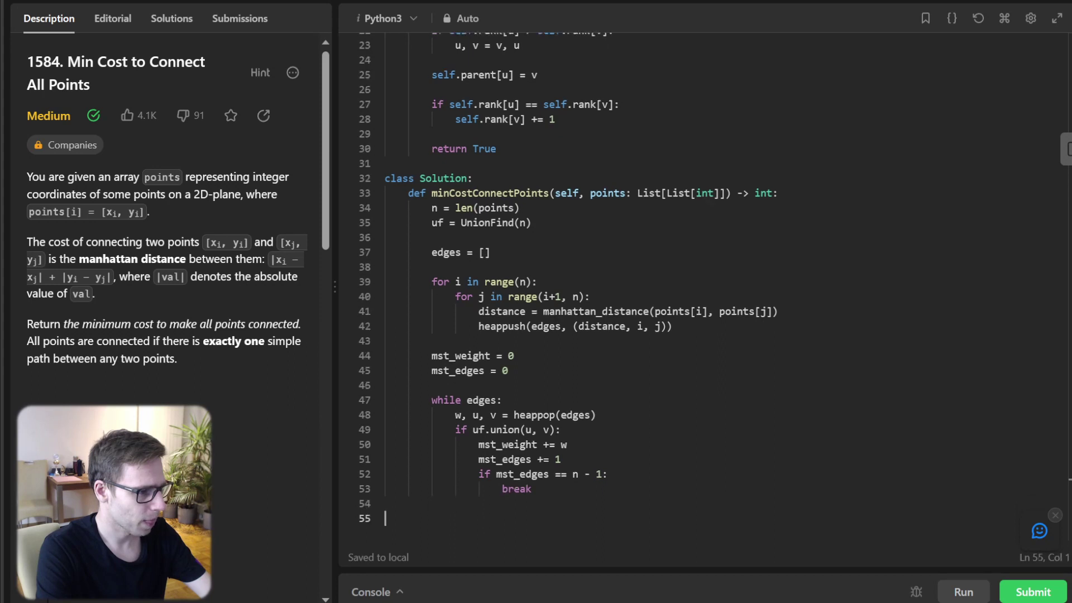
pyautogui.press('Tab')
pyautogui.press('Tab')
pyautogui.write('return ')
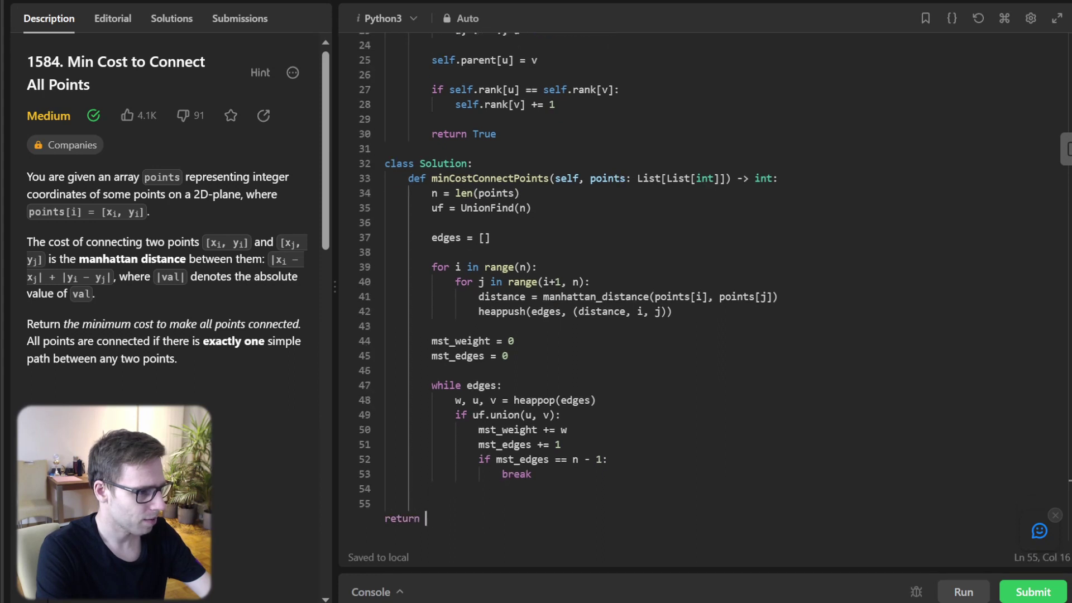
pyautogui.write('mst_weight')
pyautogui.press('Return')
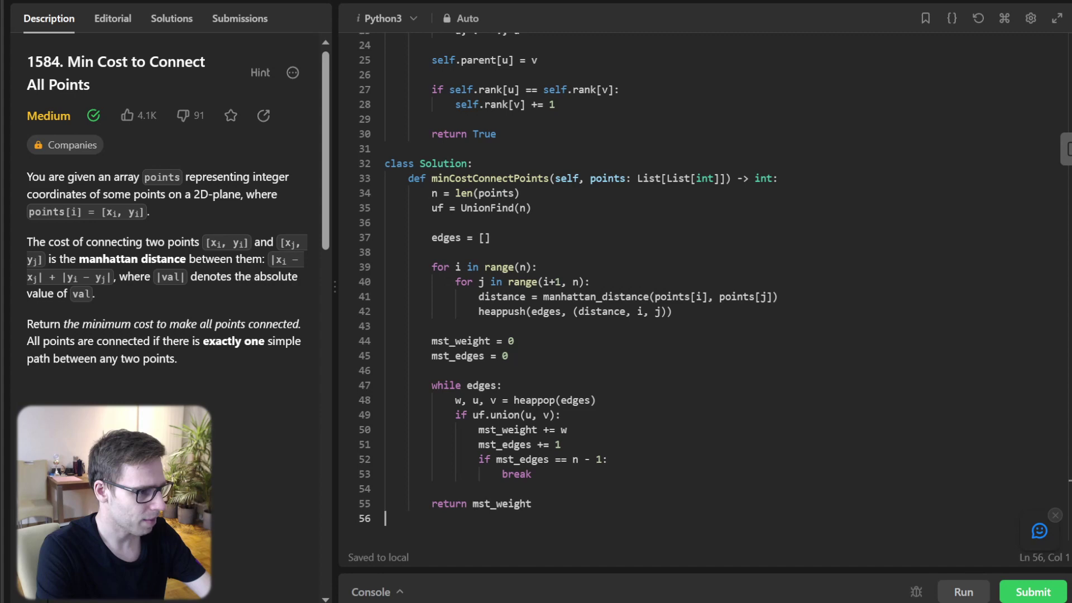
pyautogui.hotkey('shift', 'Up')
pyautogui.hotkey('shift', 'Up')
pyautogui.hotkey('shift', 'Up')
pyautogui.hotkey('shift', 'Up')
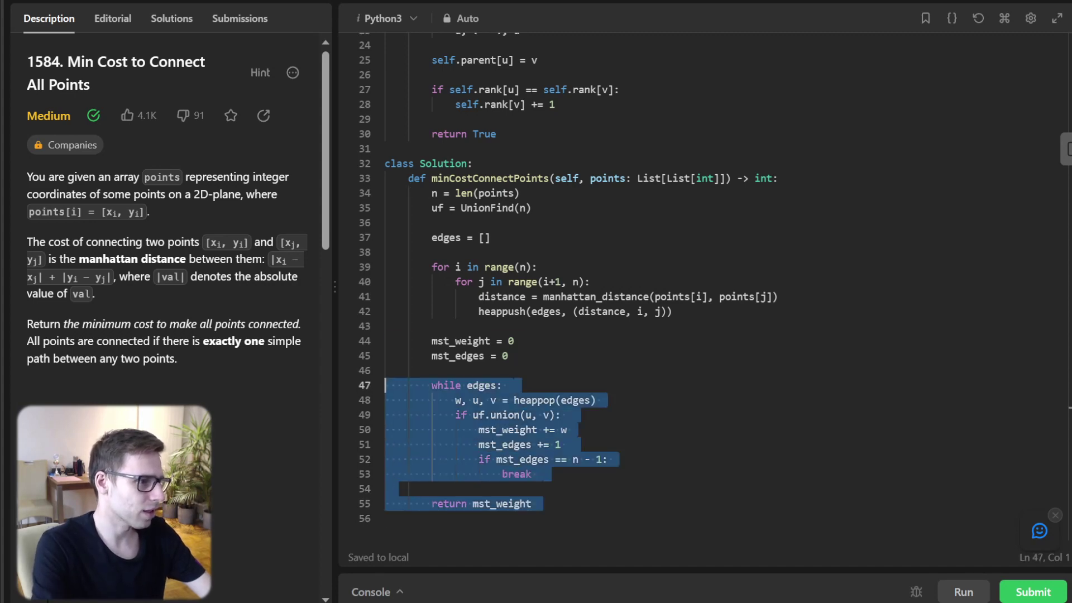
pyautogui.hotkey('shift', 'Up')
pyautogui.hotkey('shift', 'Up')
pyautogui.hotkey('shift', 'Up')
pyautogui.hotkey('shift', 'Up')
pyautogui.press('Down')
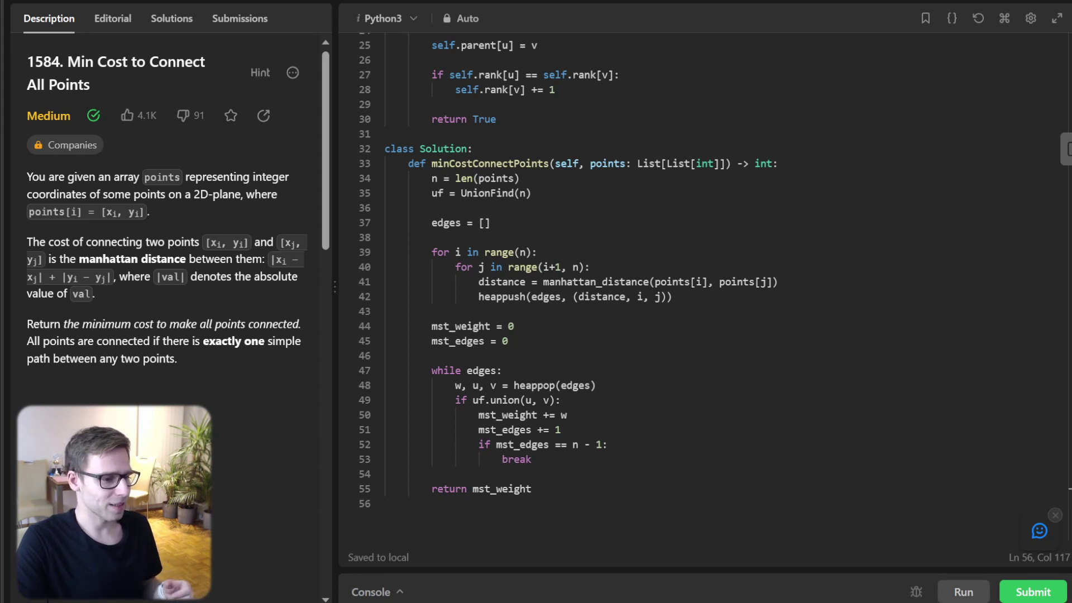
pyautogui.hotkey('ctrl', 'Return')
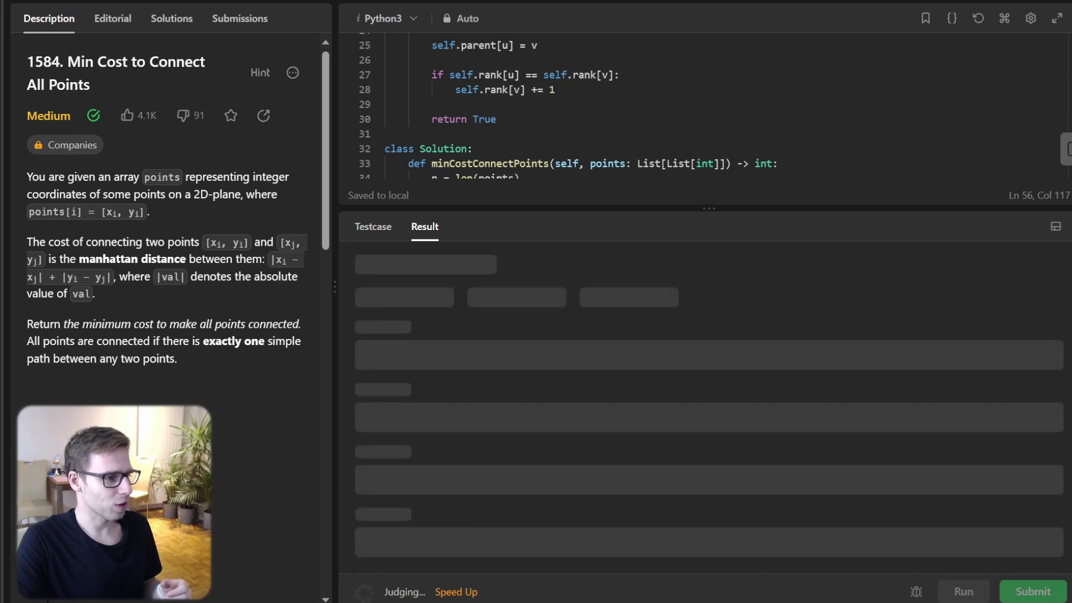
pyautogui.scroll(-3, 168, 252)
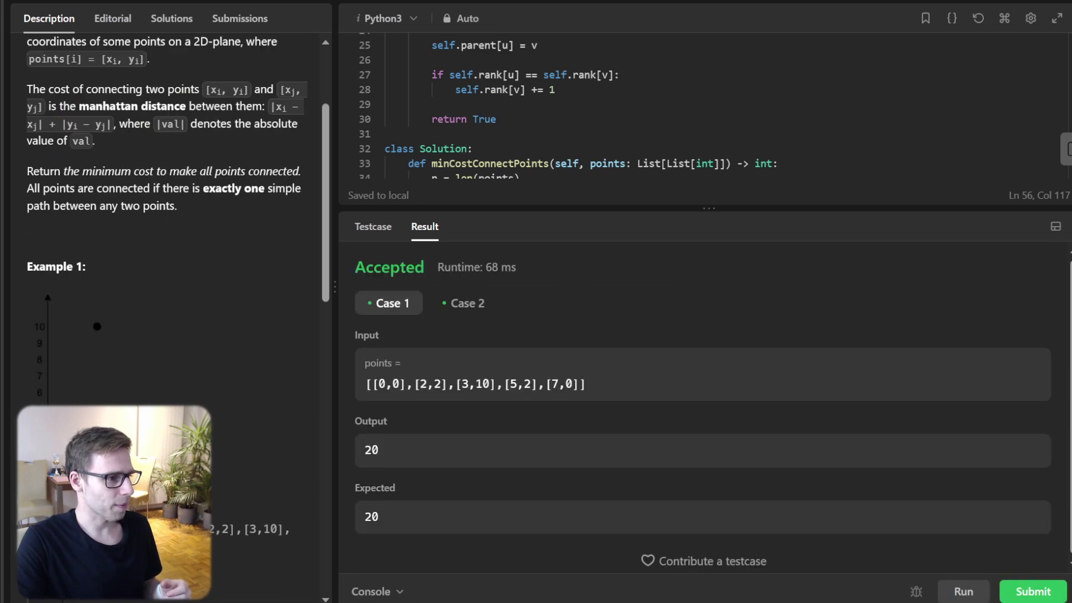
pyautogui.scroll(3, 168, 252)
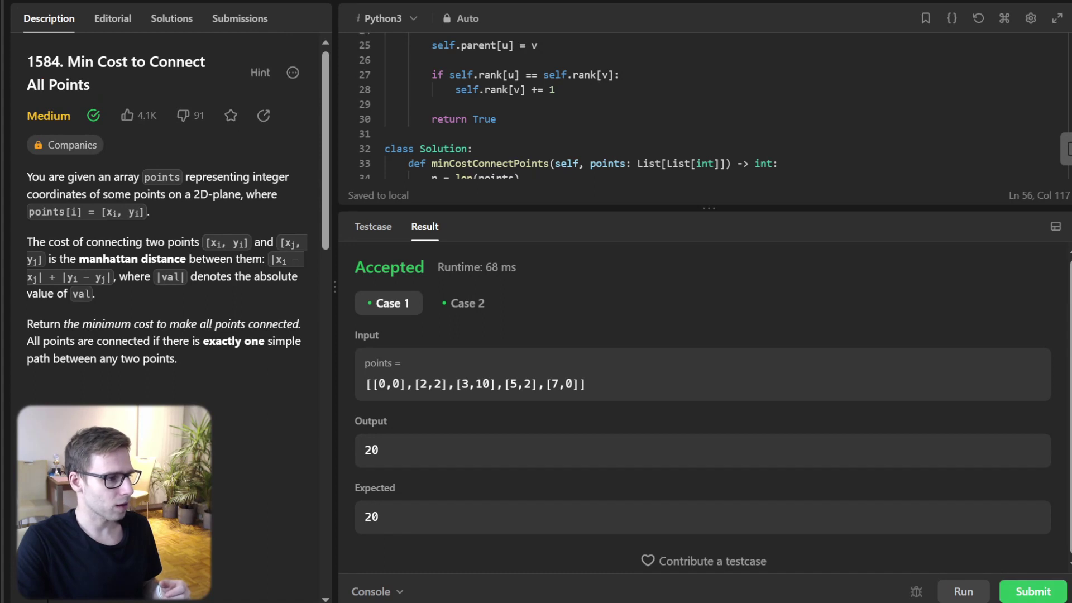
# Step: Submit the Kruskal solution: Accepted in 748 ms, beating 93.69% of Python3 users
pyautogui.click(1033, 592)
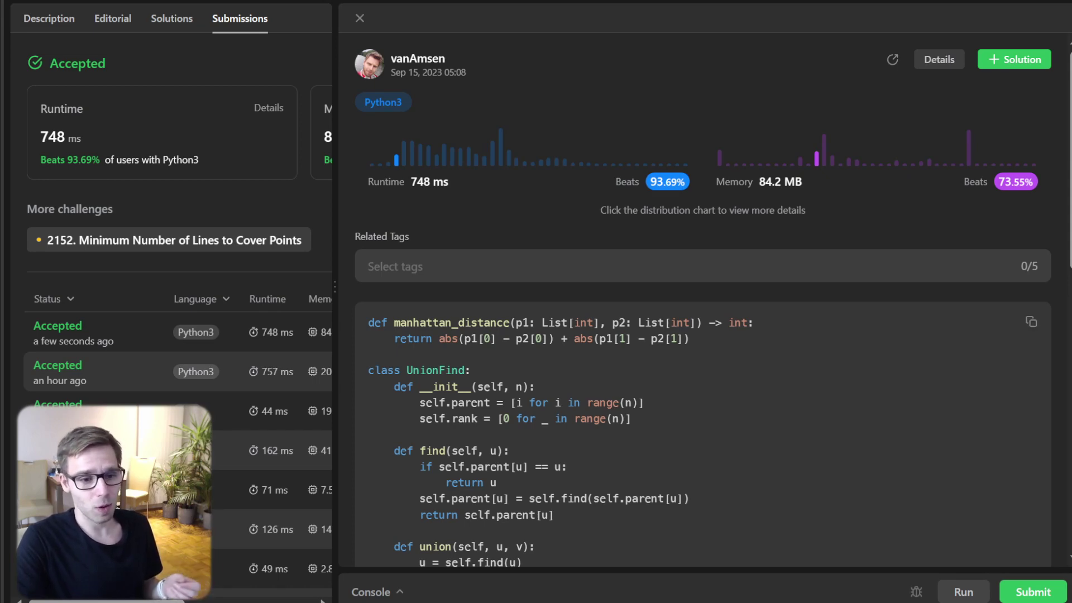
pyautogui.scroll(-8, 703, 377)
pyautogui.scroll(-1, 704, 377)
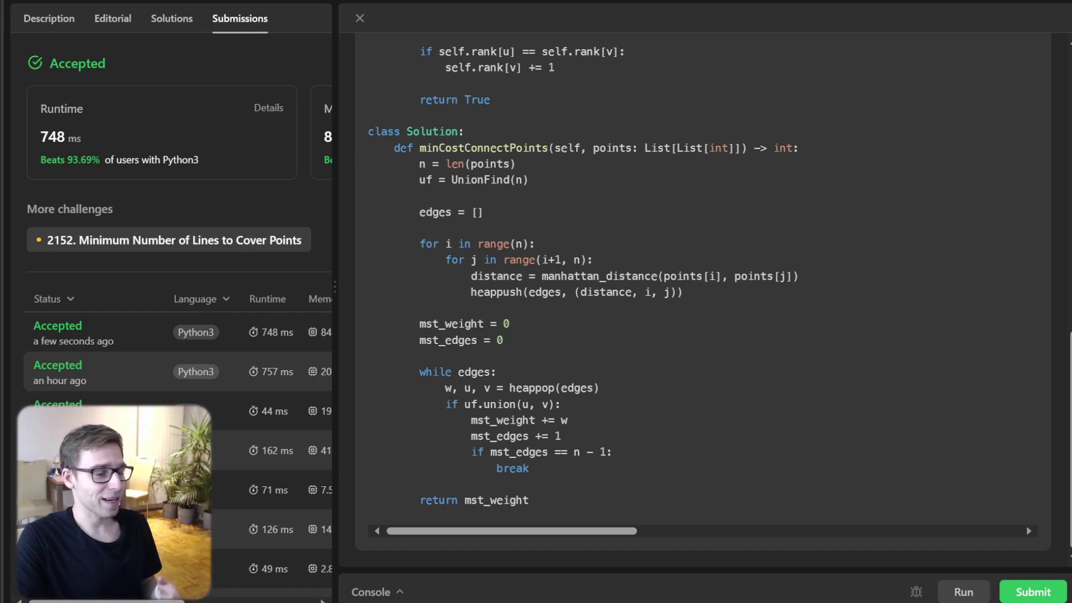
pyautogui.scroll(10, 703, 302)
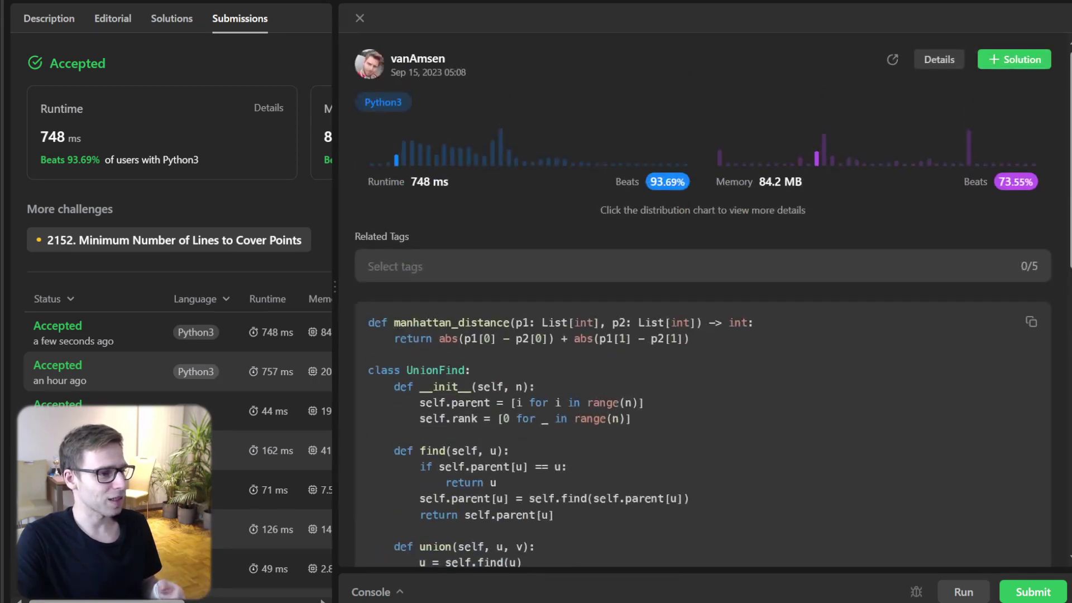
pyautogui.scroll(-10, 704, 302)
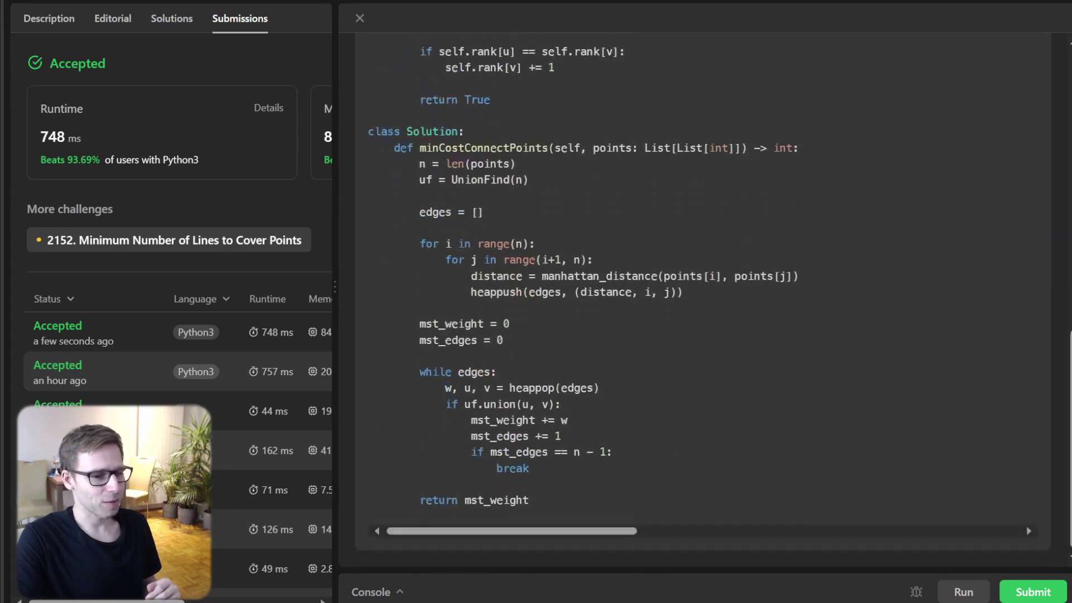